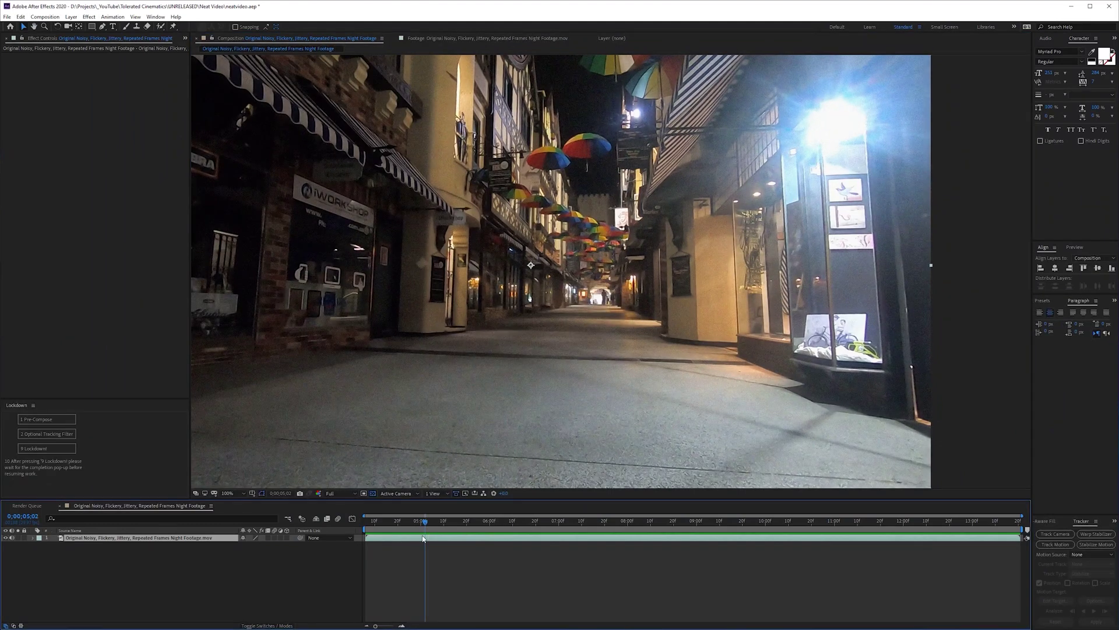
Apply the Neat Video Reduce Noise v5 effect to the night footage layer and open its noise profile preparation in a maximized window.
click(89, 16)
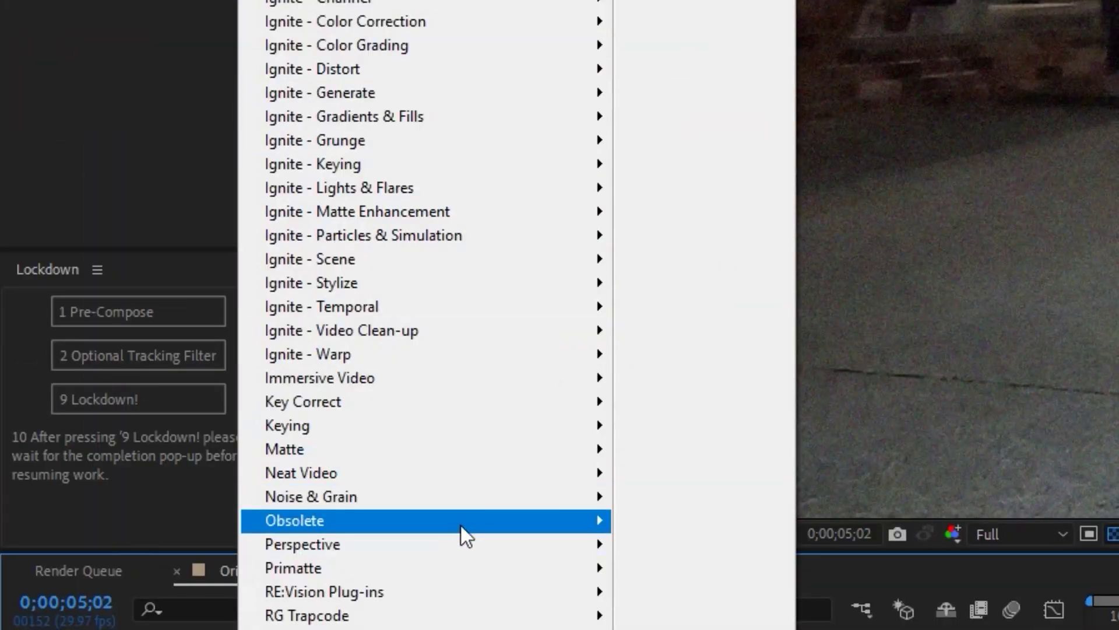
mouse_move(437, 480)
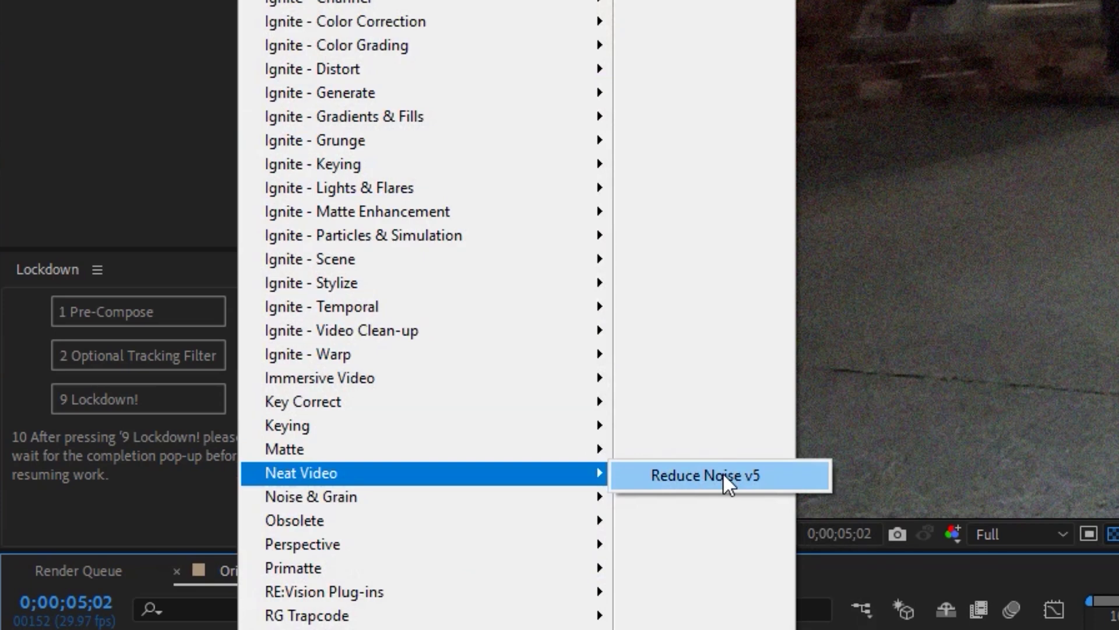
click(723, 474)
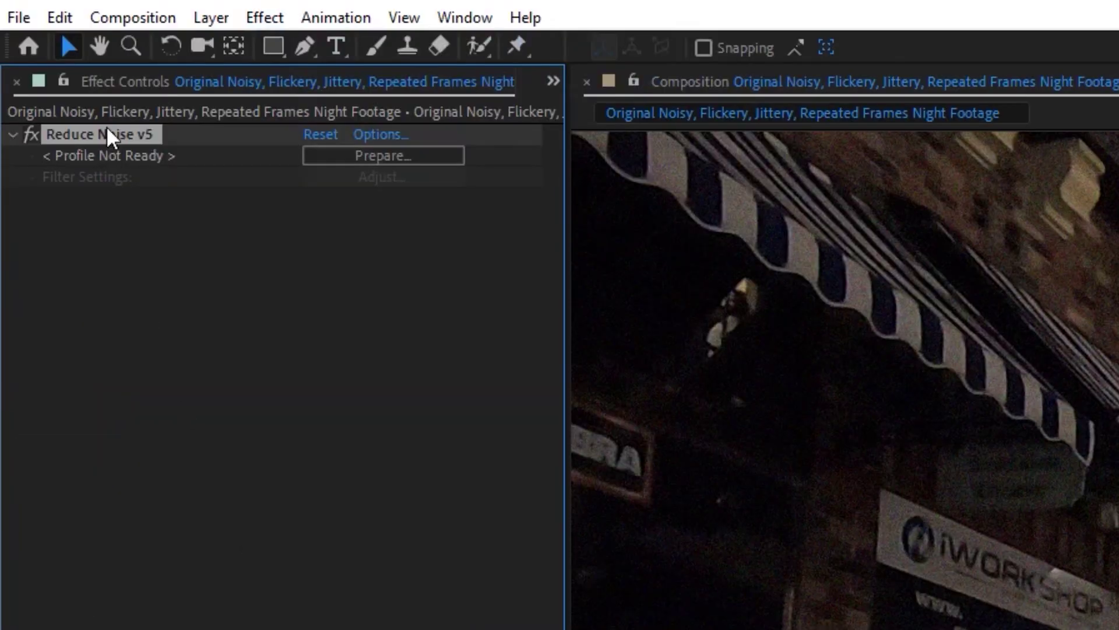
click(379, 158)
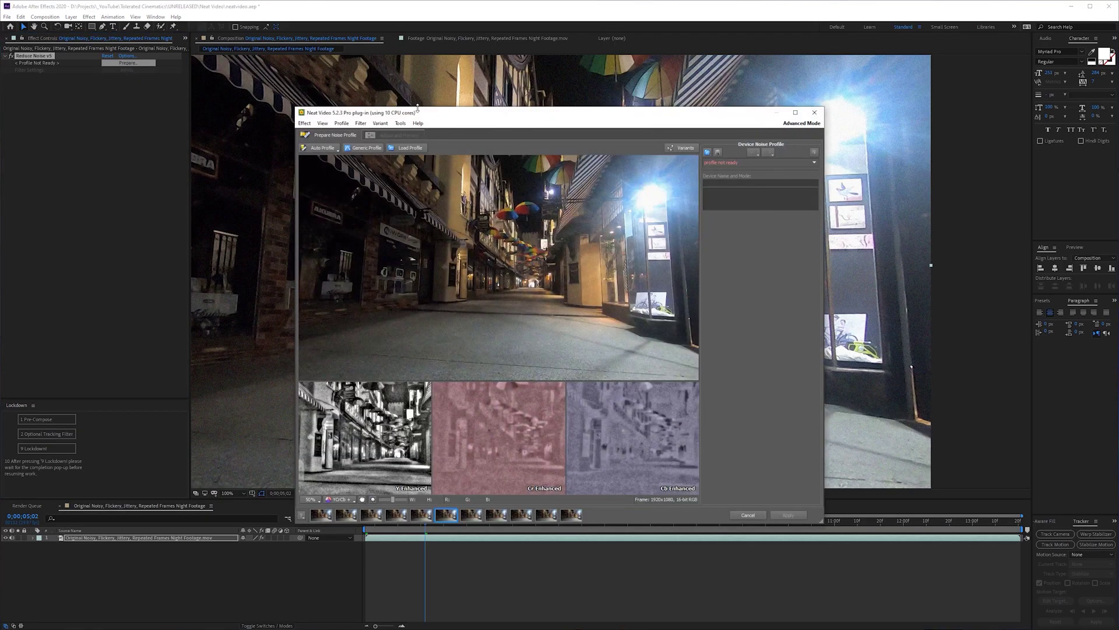
double_click(415, 108)
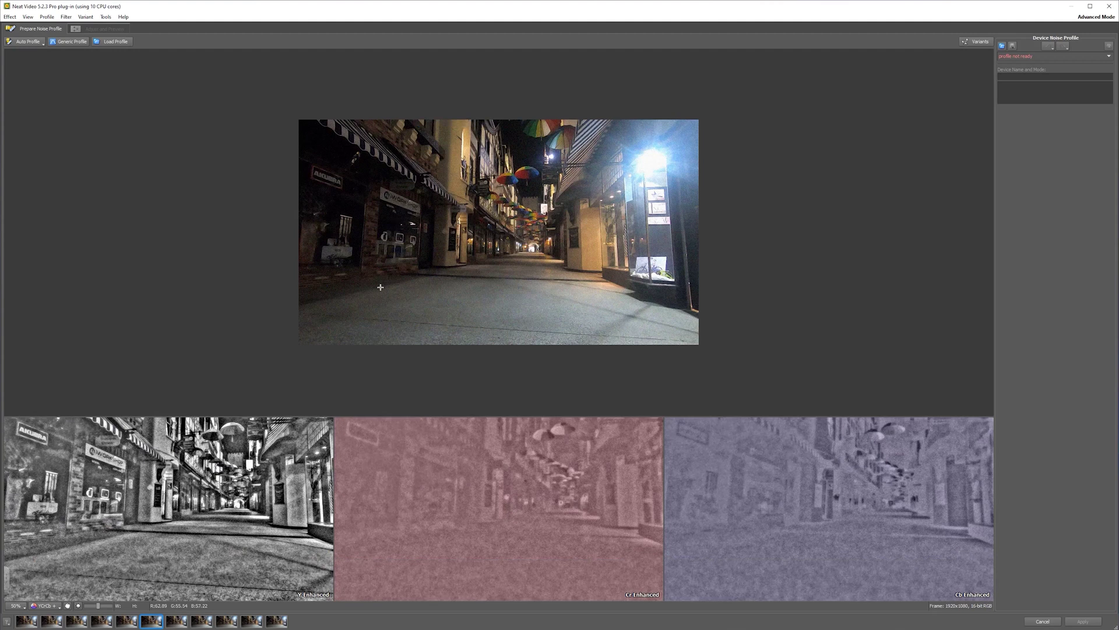
Display the frame in the Normal view mode and switch the noise reduction plug-in to Beginner Mode.
click(43, 606)
click(56, 544)
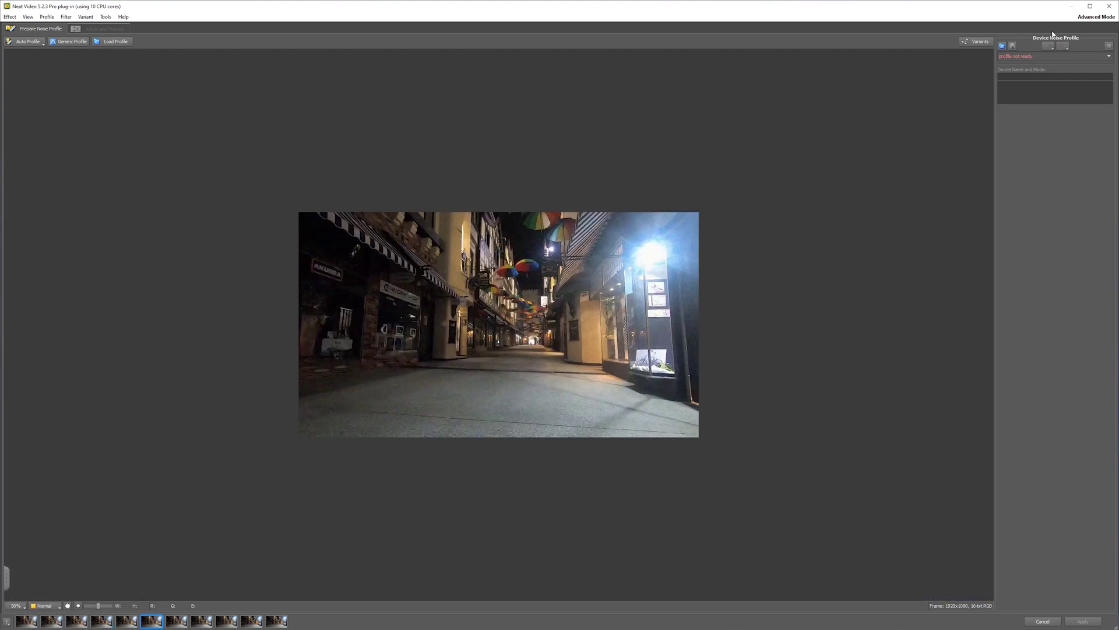
click(1096, 17)
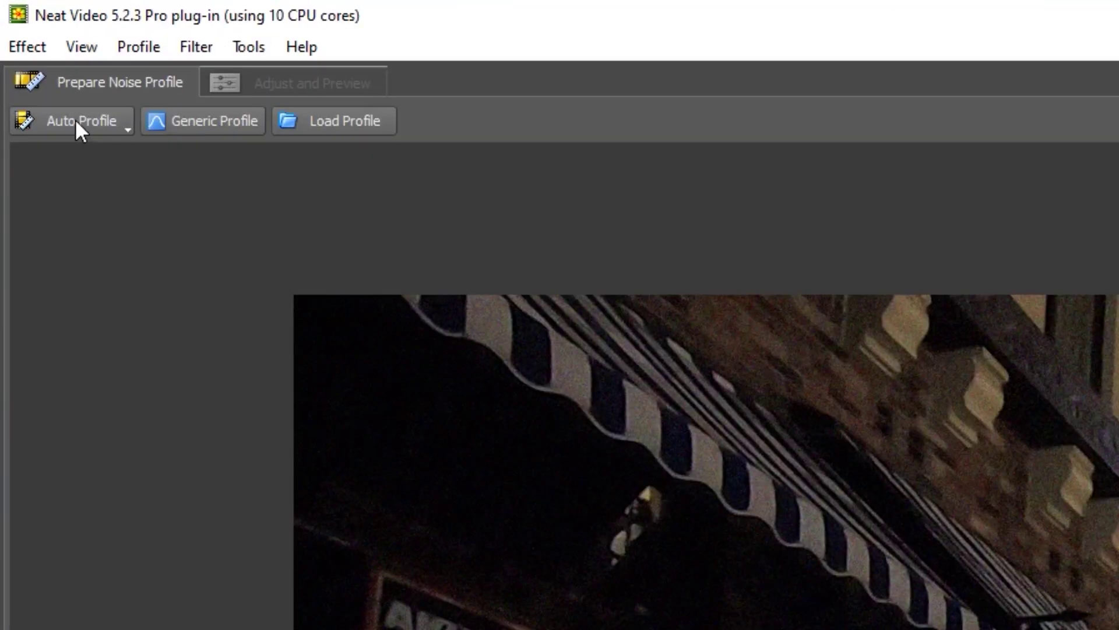
Generate an automatic noise profile and compare the original and filtered frame in the Adjust and Preview stage.
click(75, 119)
click(352, 86)
click(570, 395)
click(570, 395)
click(570, 395)
click(570, 395)
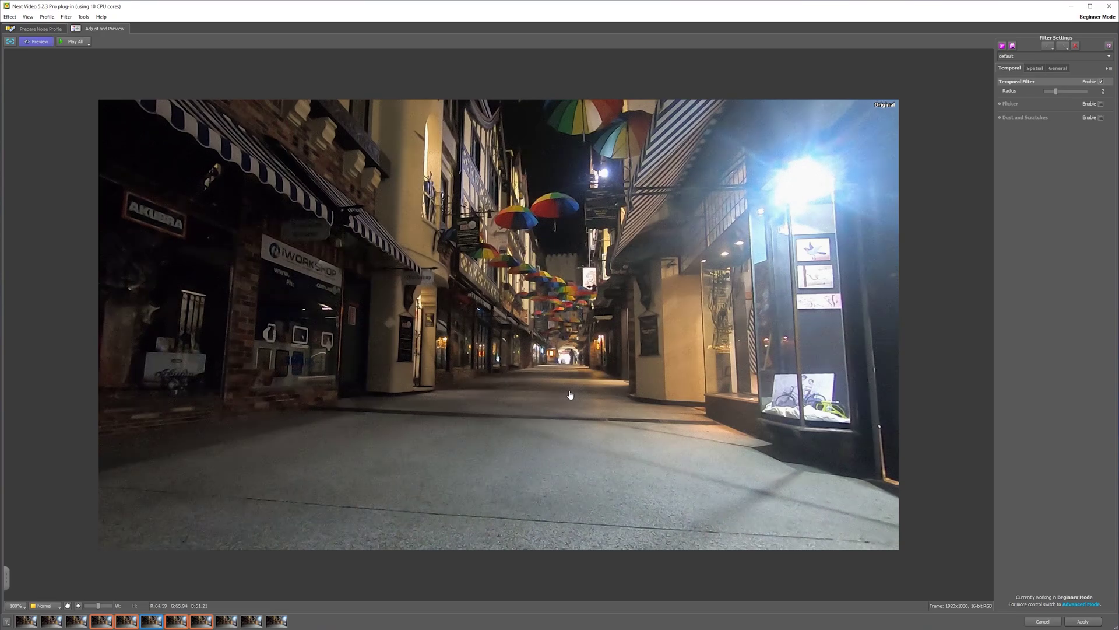
Inspect the filtered street footage up close and play back the preview of all frames.
scroll(570, 395, up, 2)
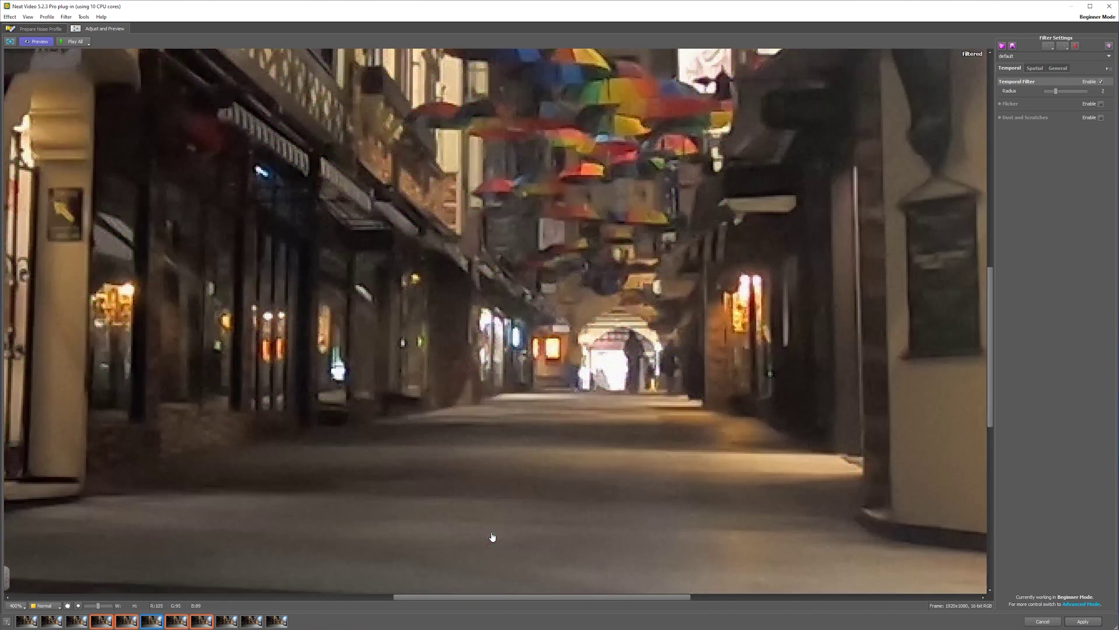
scroll(546, 498, down, 1)
click(73, 42)
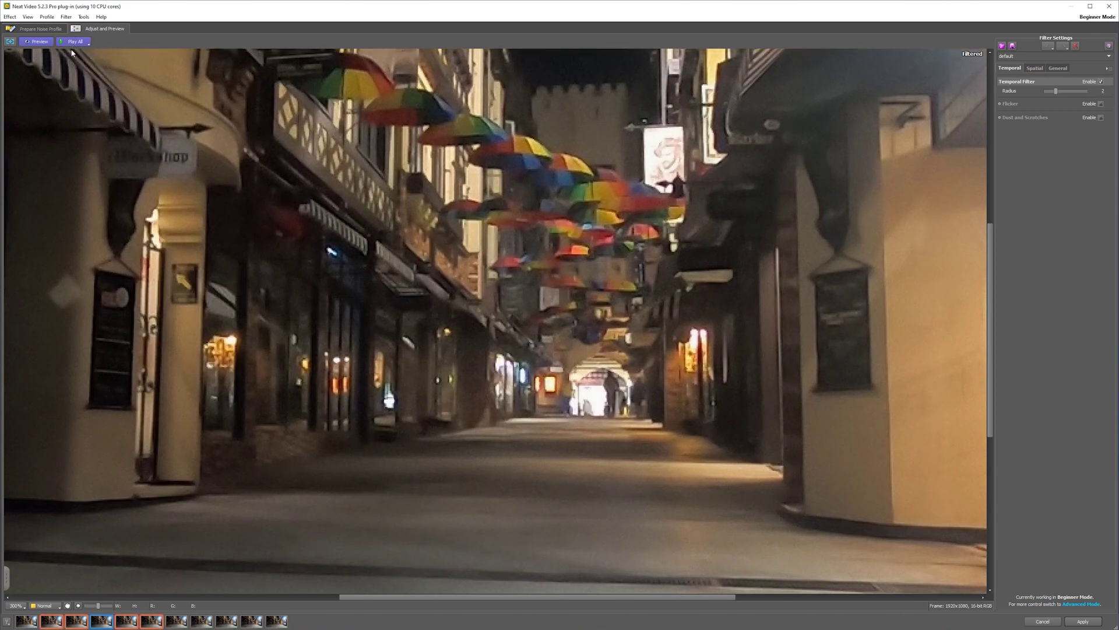
scroll(451, 303, down, 2)
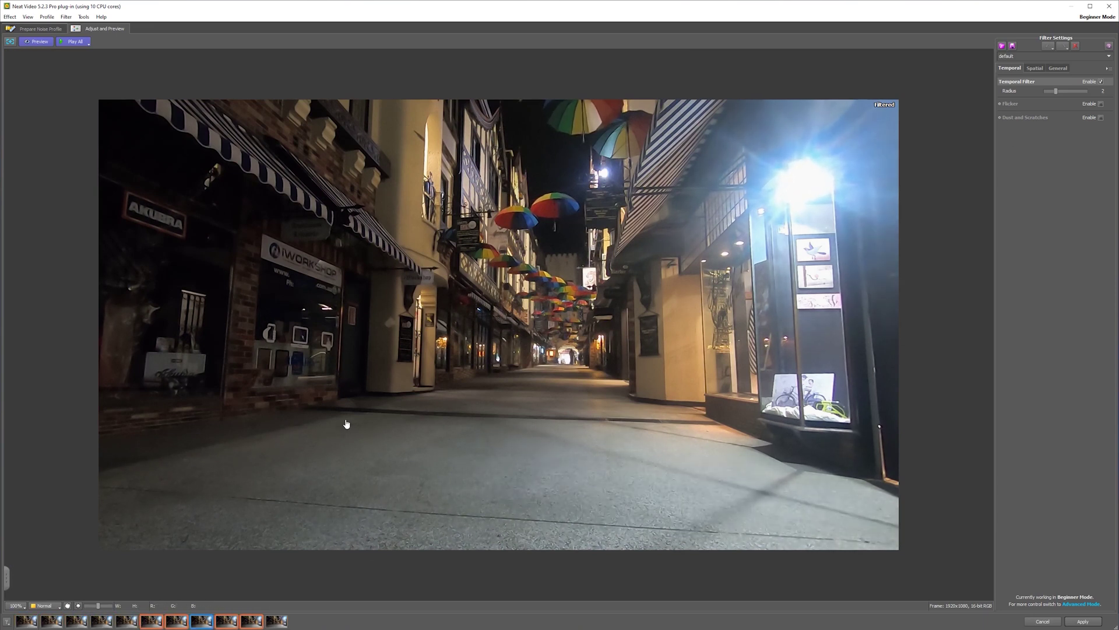
click(74, 44)
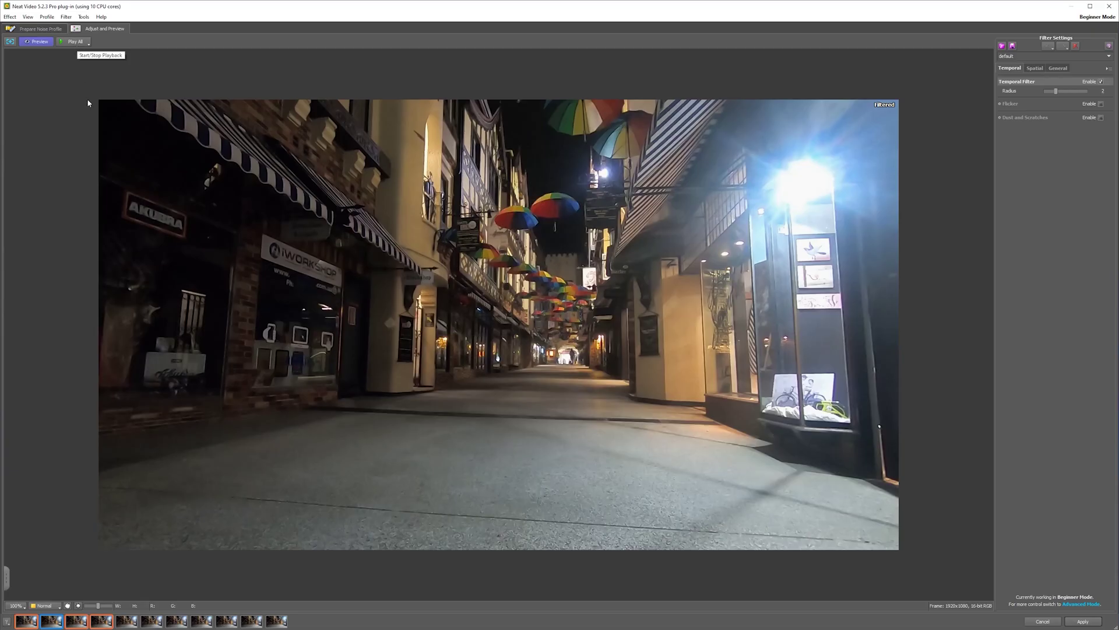
Return to the noise profile preparation stage and switch the plug-in to Advanced Mode.
click(41, 29)
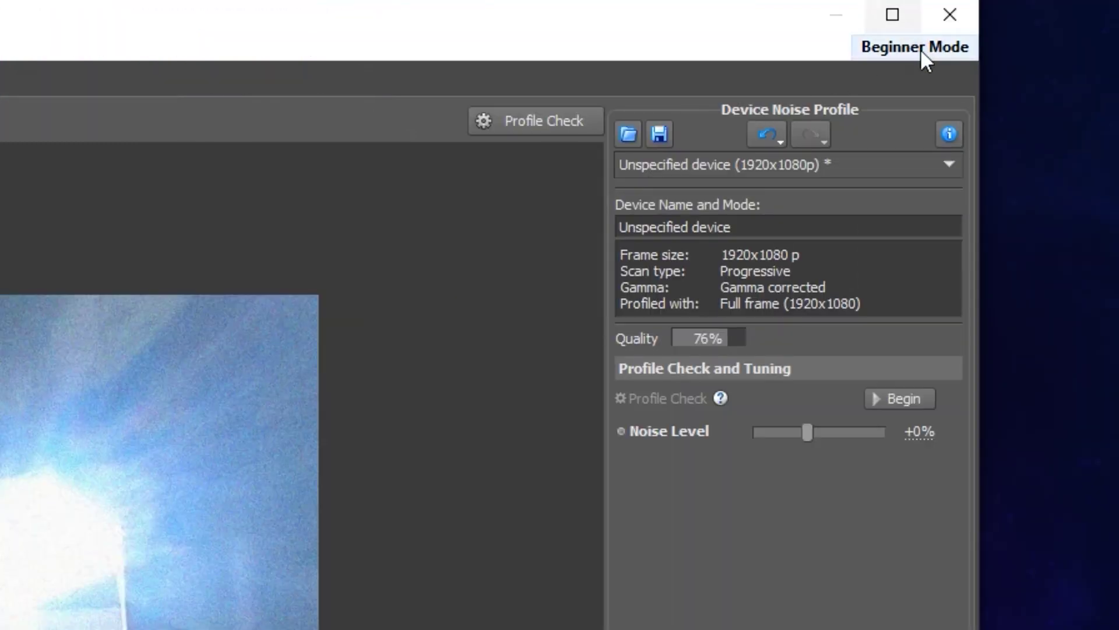
click(921, 48)
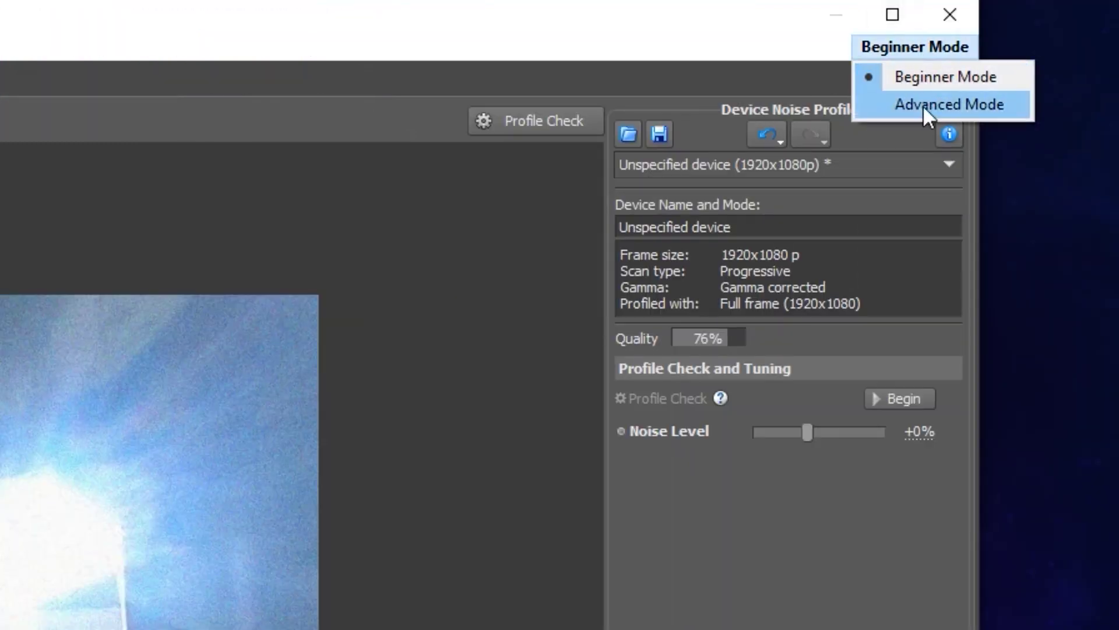
click(923, 105)
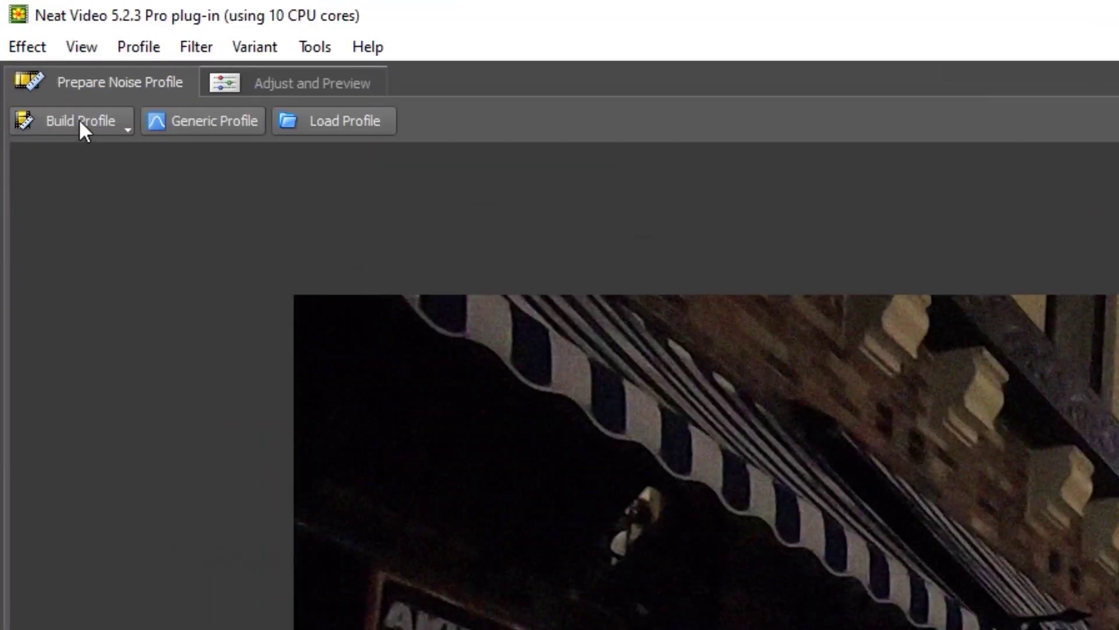
Build the noise profile from a sample area on the pavement and move the sample frame toward the shaded pavement beside the shops.
click(79, 119)
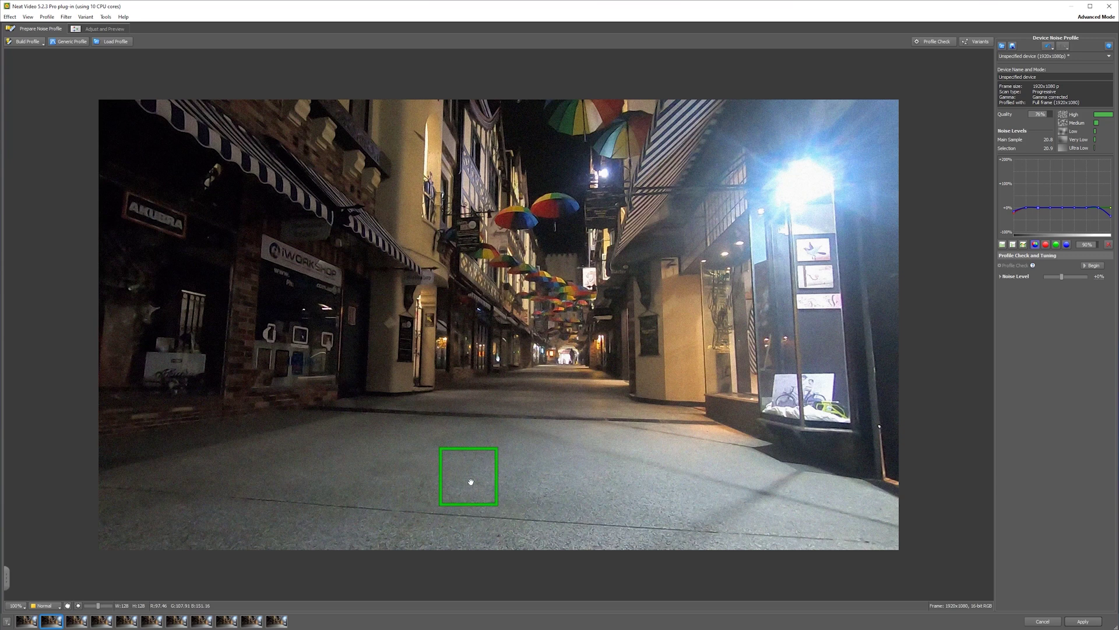
click(27, 41)
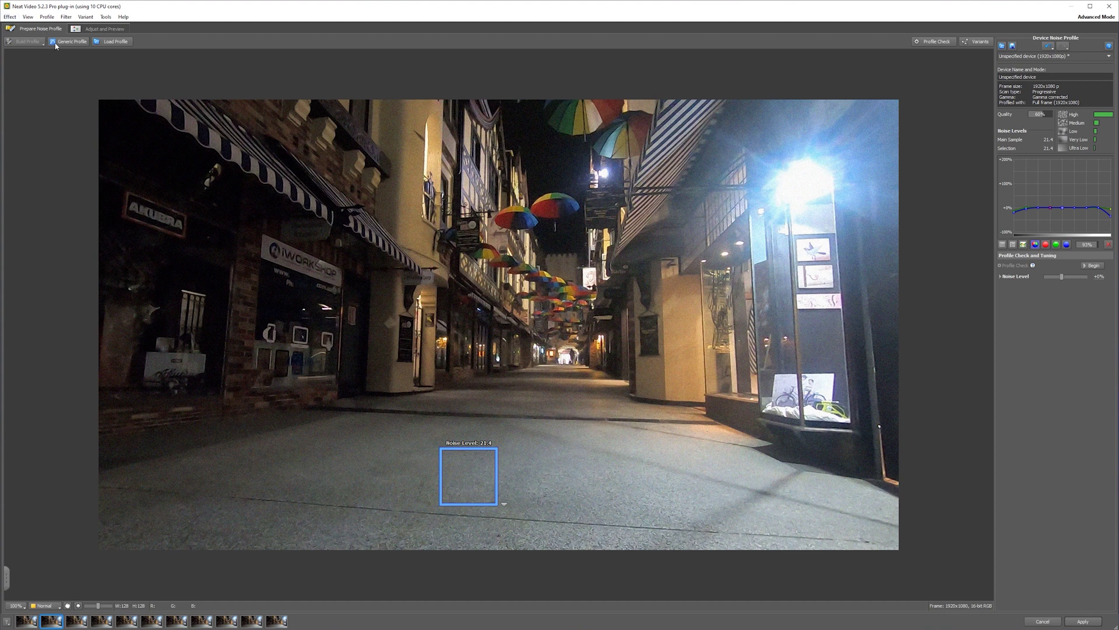
drag(464, 467, 299, 452)
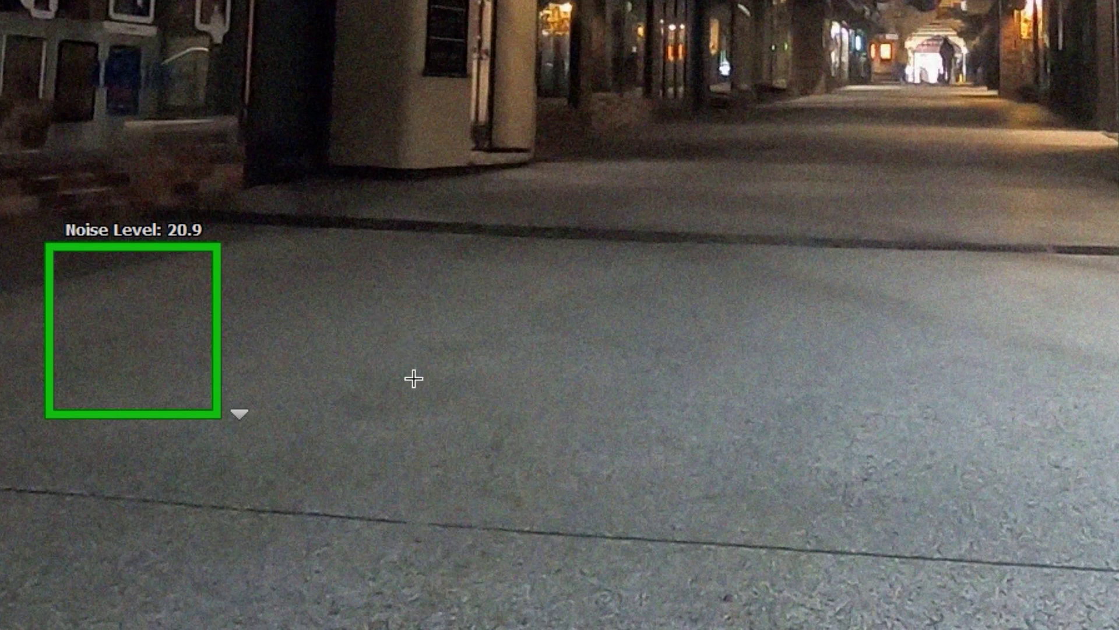
Try the dark sky above the umbrellas as the sample area, resizing the frame to fill the space between the buildings.
drag(150, 313, 610, 70)
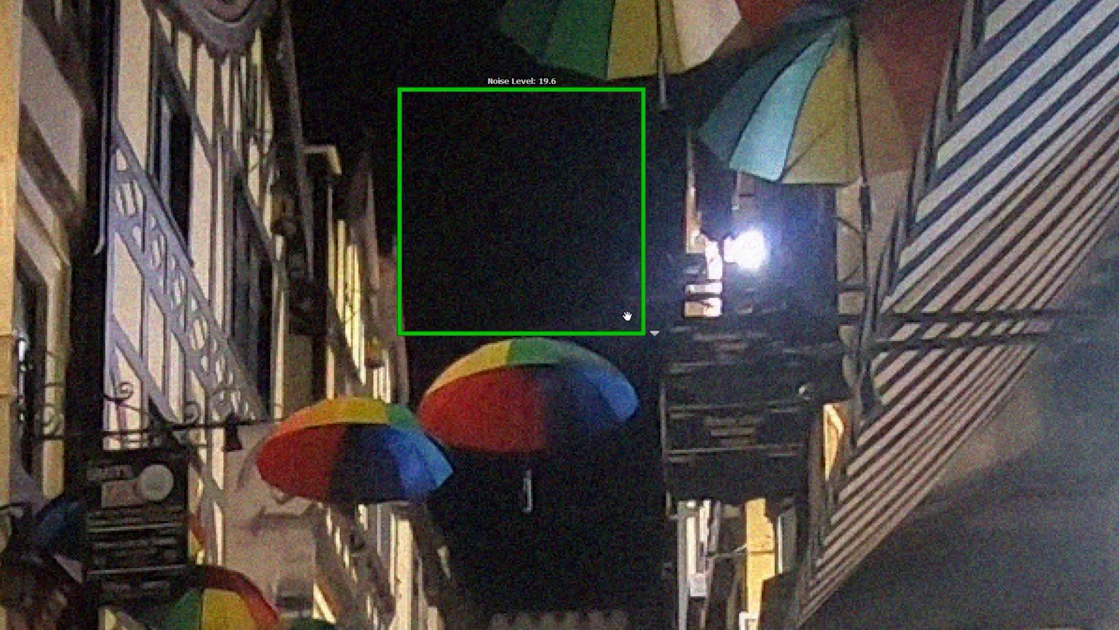
drag(643, 332, 577, 251)
drag(526, 204, 520, 190)
drag(410, 93, 398, 67)
drag(585, 257, 654, 342)
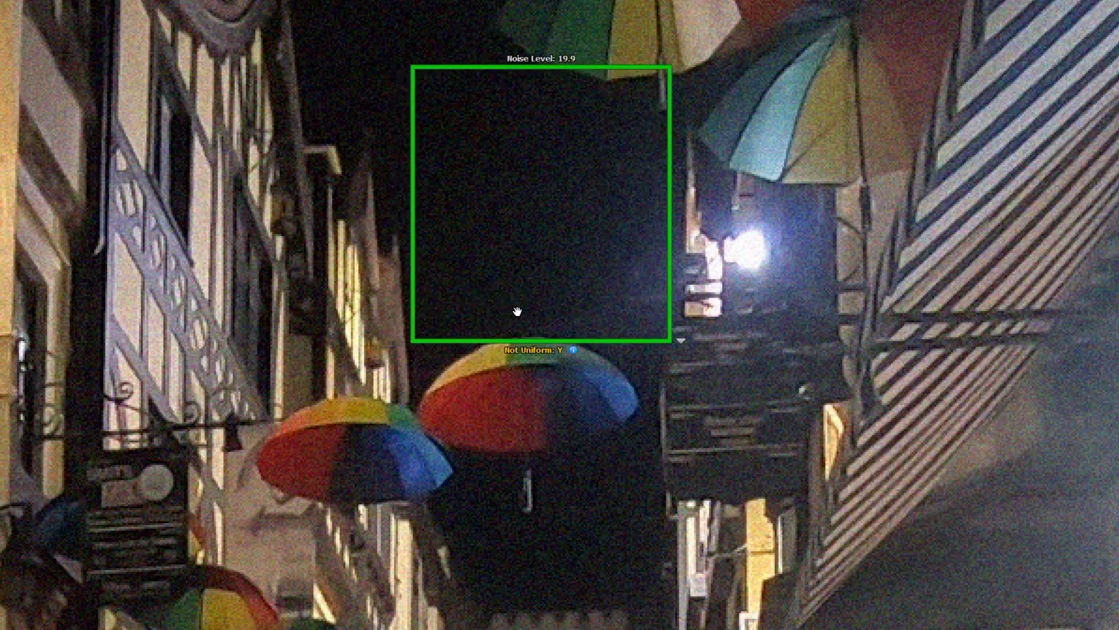
Switch to the Generic Profile and display the frame in the YCrCb + Enhanced Contrast view mode.
scroll(502, 300, down, 1)
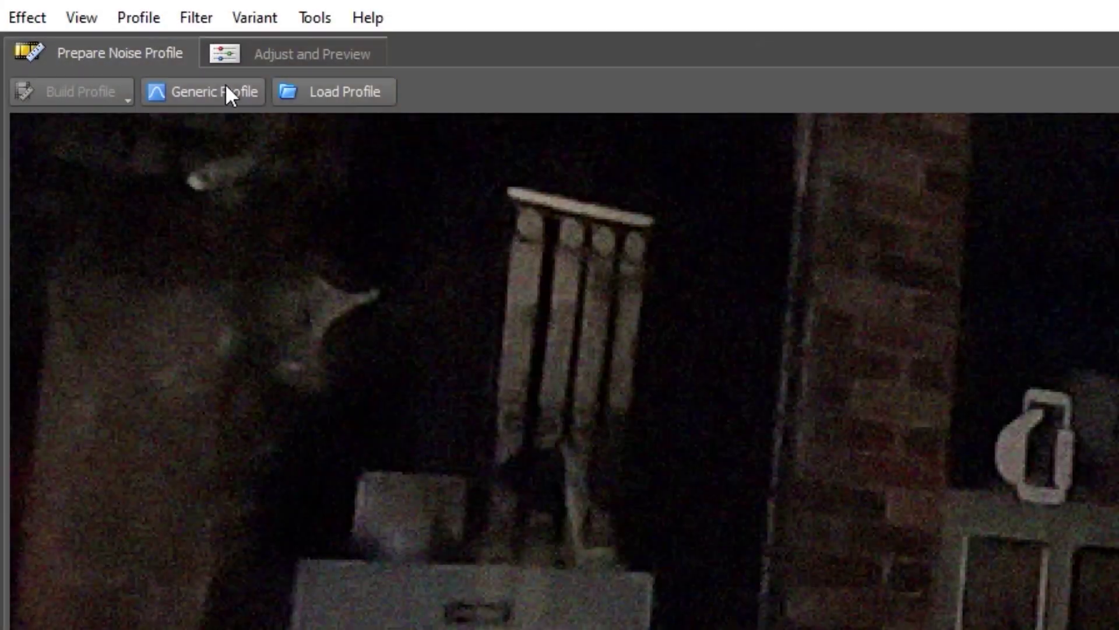
click(198, 93)
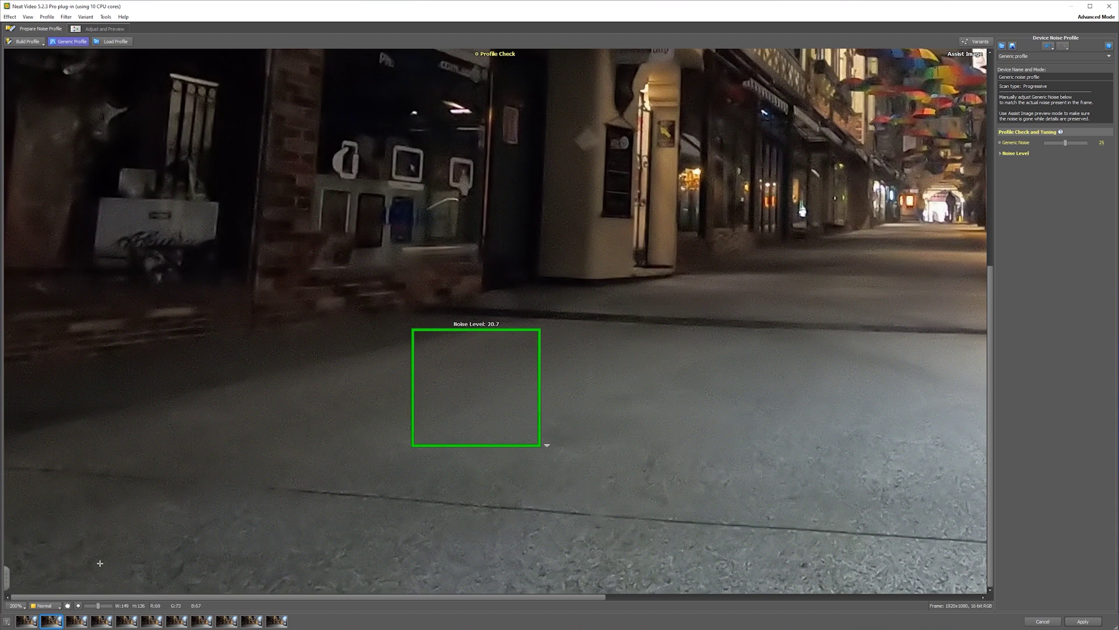
click(51, 606)
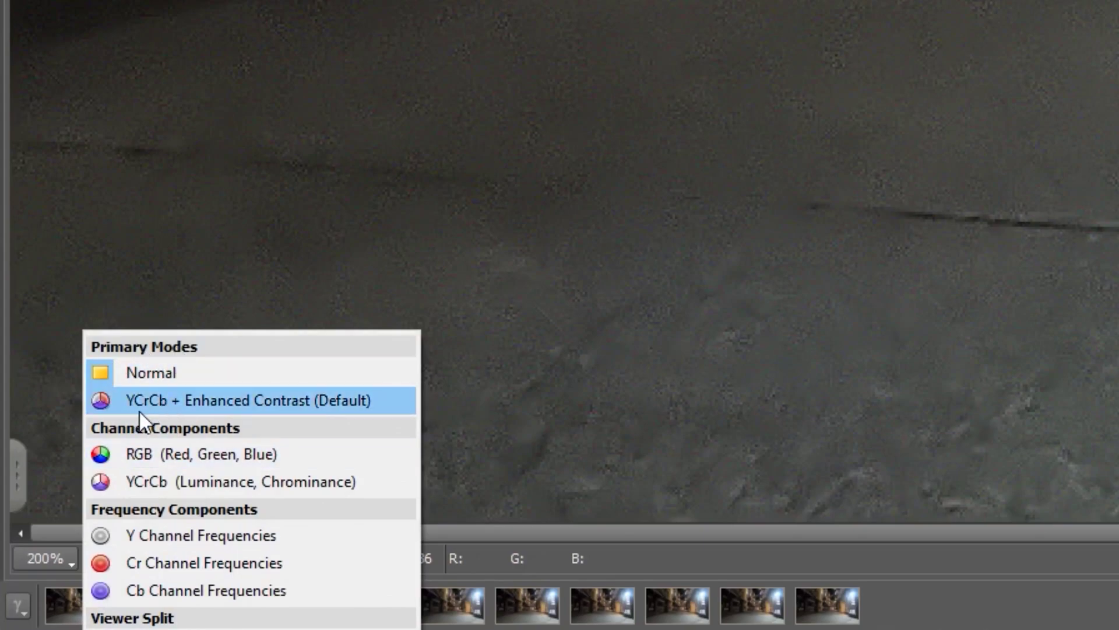
click(182, 404)
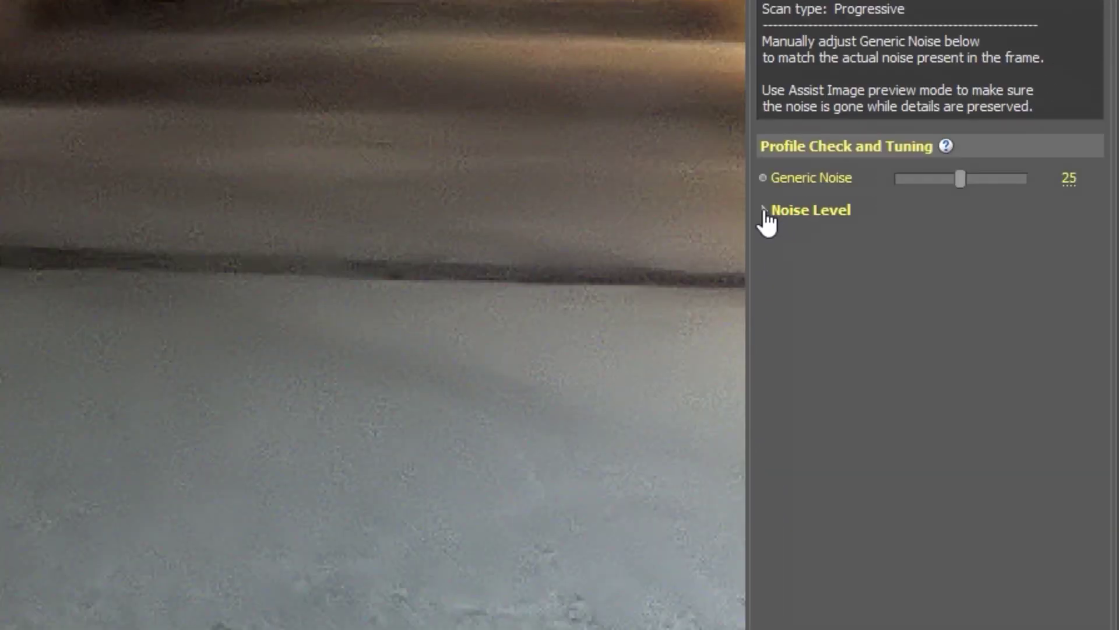
Expand the Noise Level settings, shift the sample frame slightly on the pavement and set Generic Noise to 30.
click(999, 154)
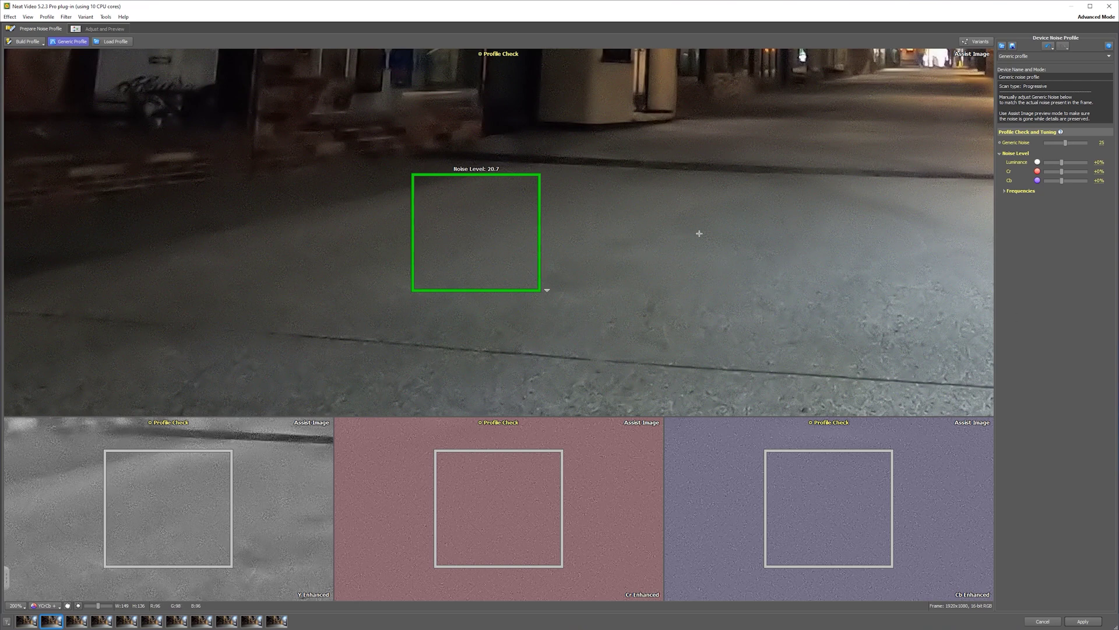
drag(487, 222, 493, 232)
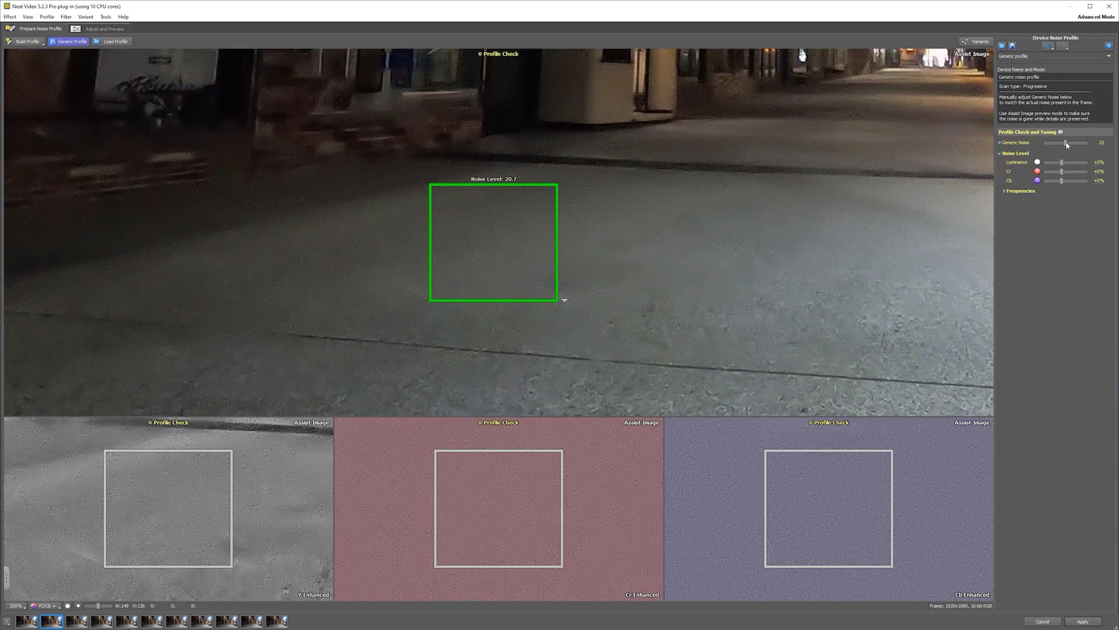
drag(1067, 144, 1071, 145)
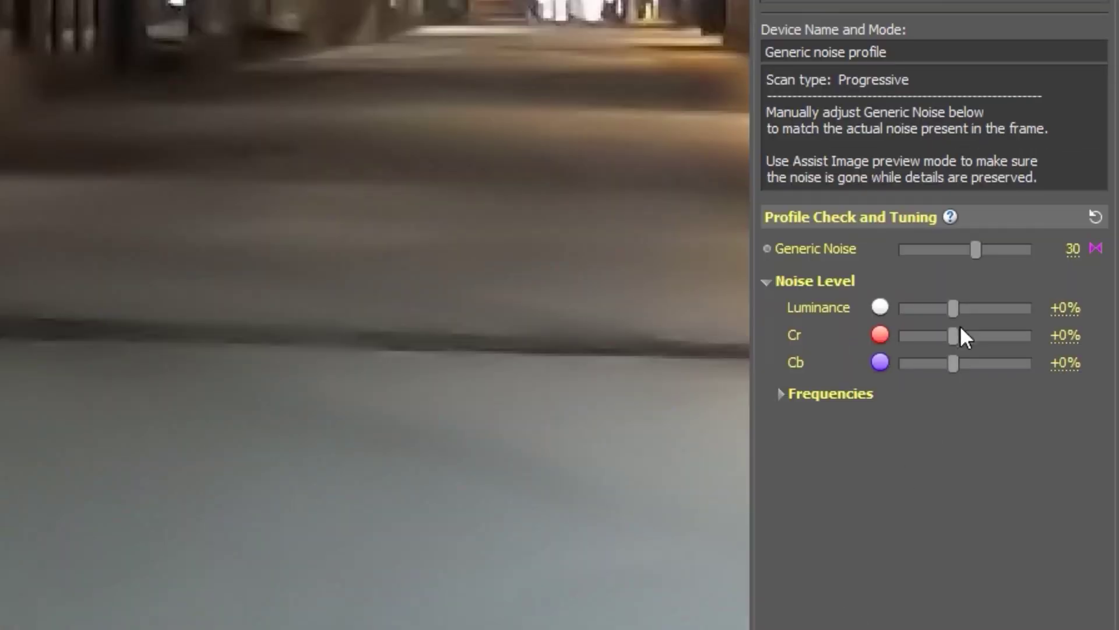
Try raising the Cr noise level to +15% and reset it to +0%.
scroll(966, 248, up, 1)
scroll(977, 246, down, 1)
scroll(978, 248, down, 3)
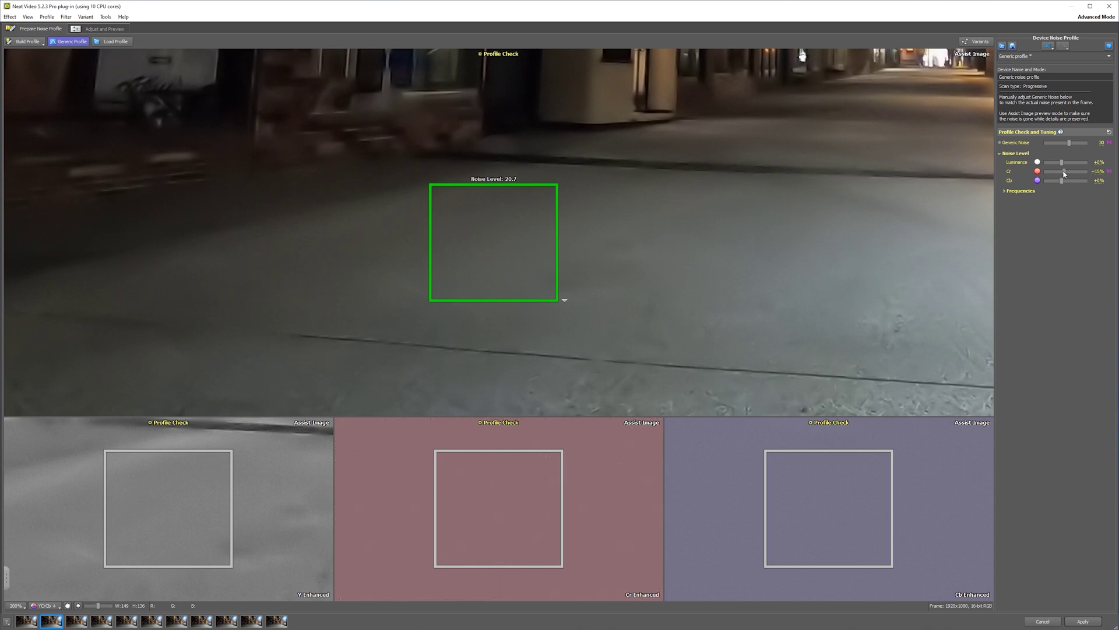
click(1096, 173)
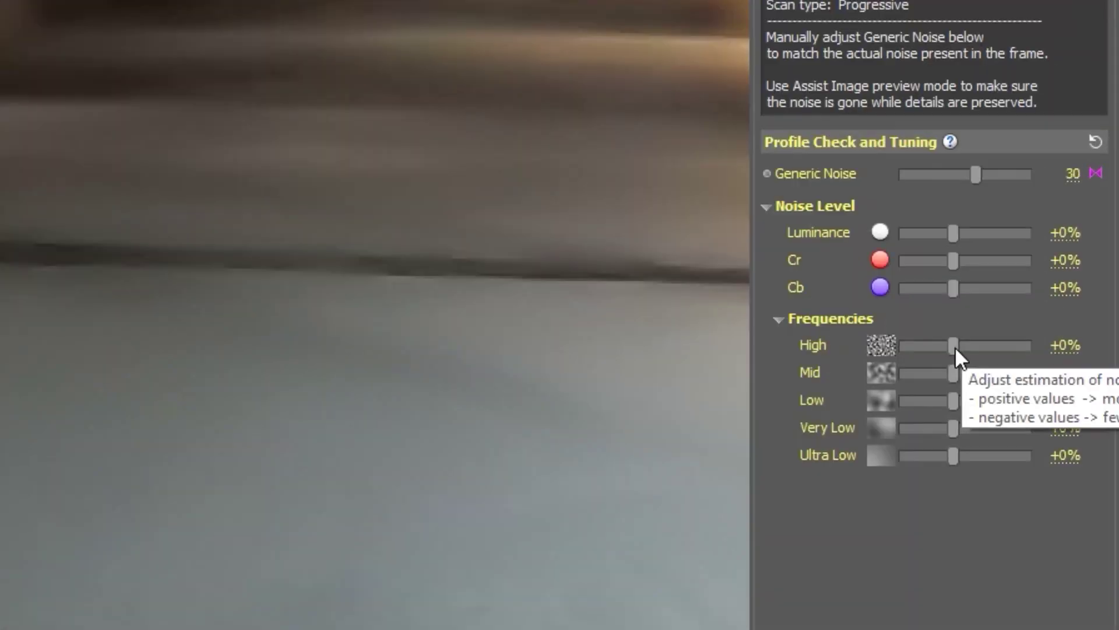
Set the High frequency noise adjustment of the generic profile to +15%.
drag(955, 345, 967, 345)
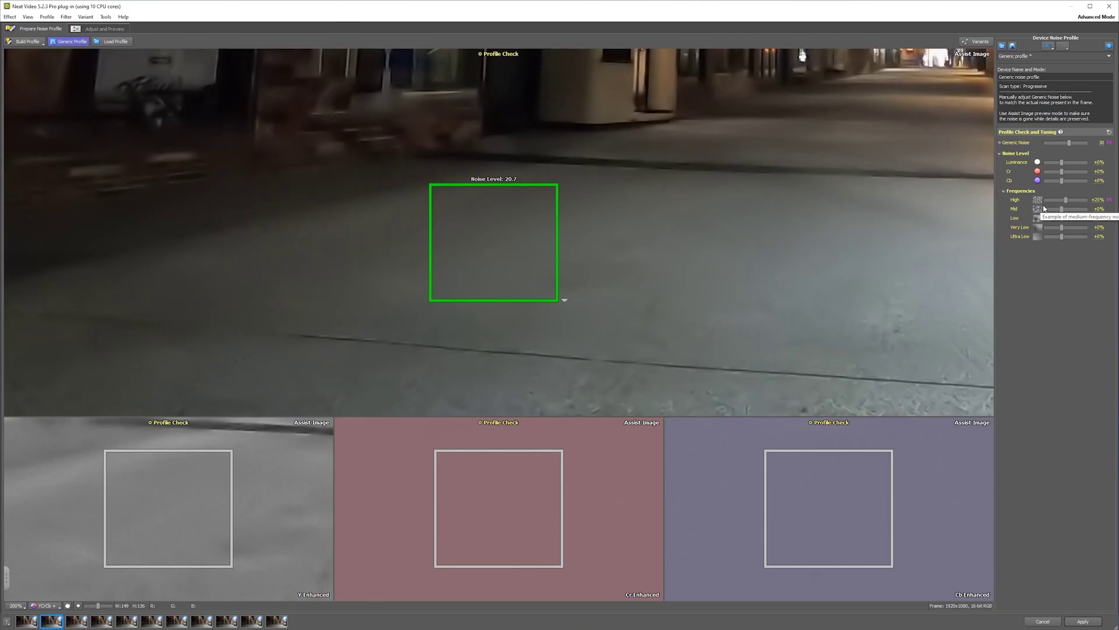
click(1099, 200)
text(15)
key(Return)
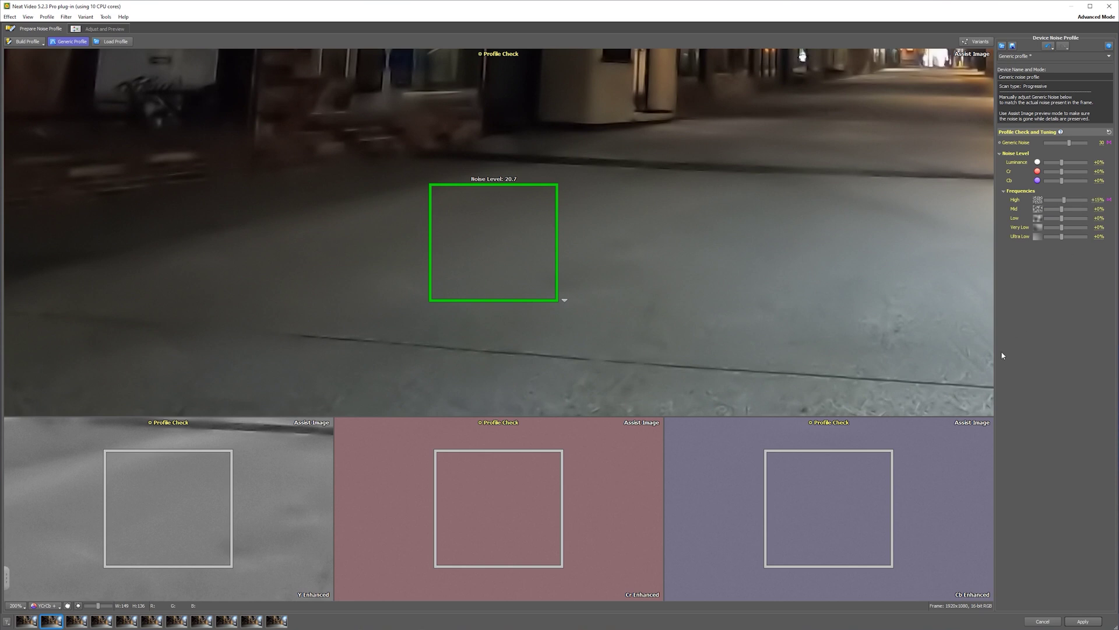
Open the Adjust and Preview stage and compare the original and filtered pavement up close.
scroll(642, 298, down, 1)
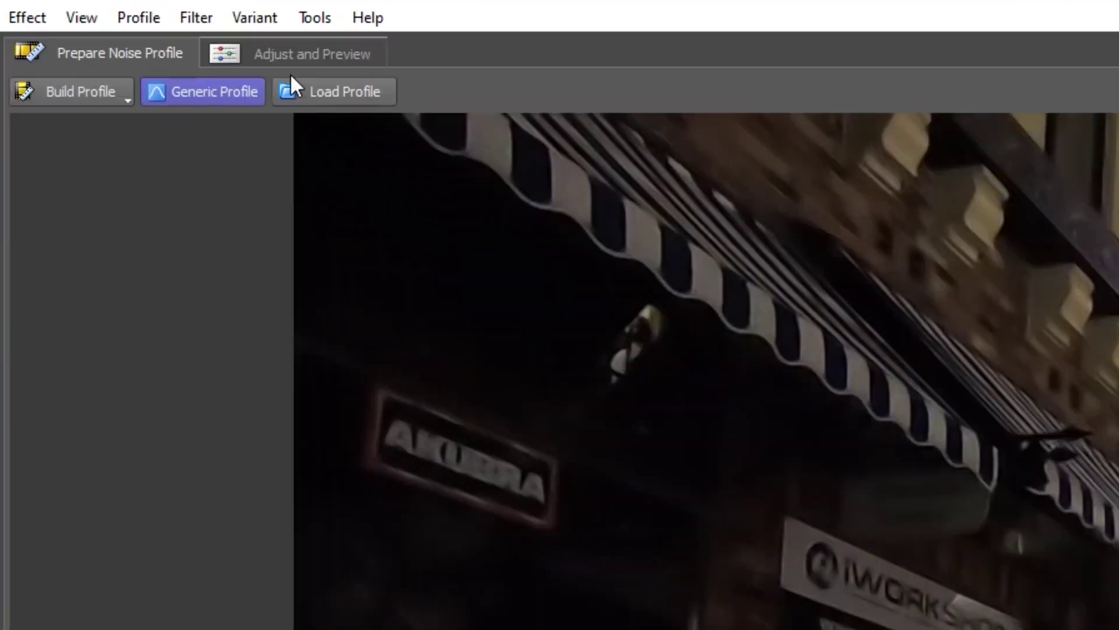
click(269, 52)
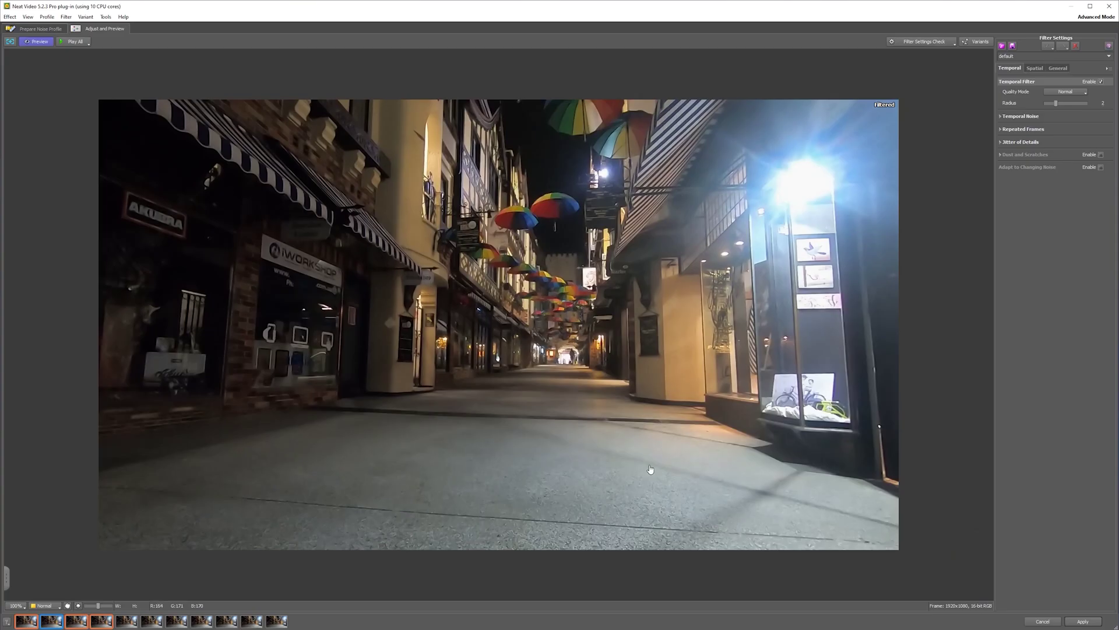
scroll(650, 469, up, 1)
click(492, 405)
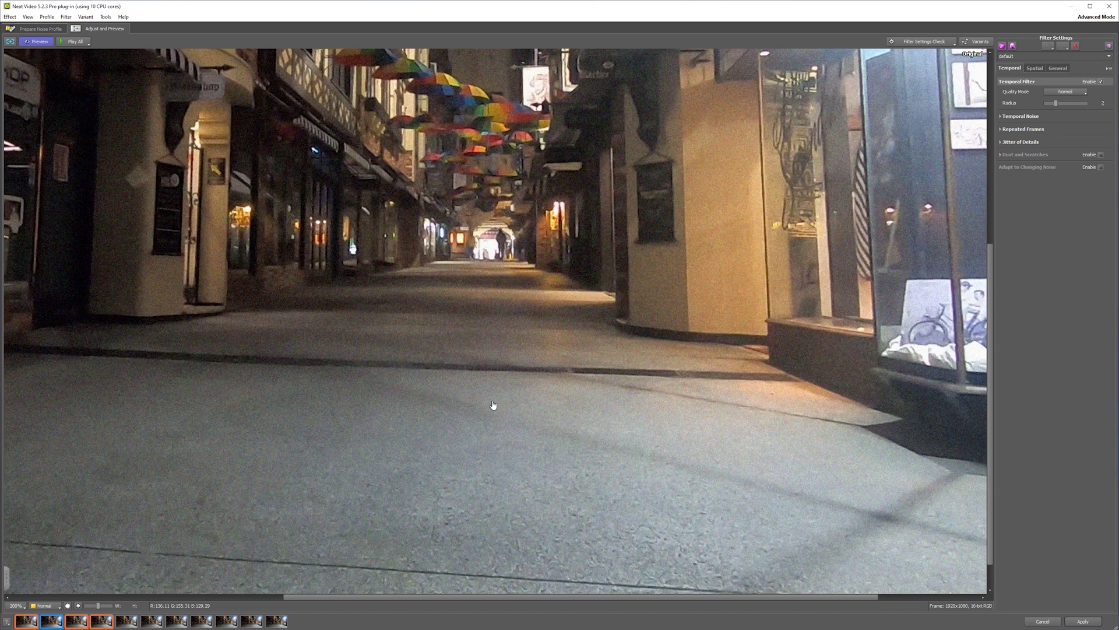
scroll(412, 314, up, 1)
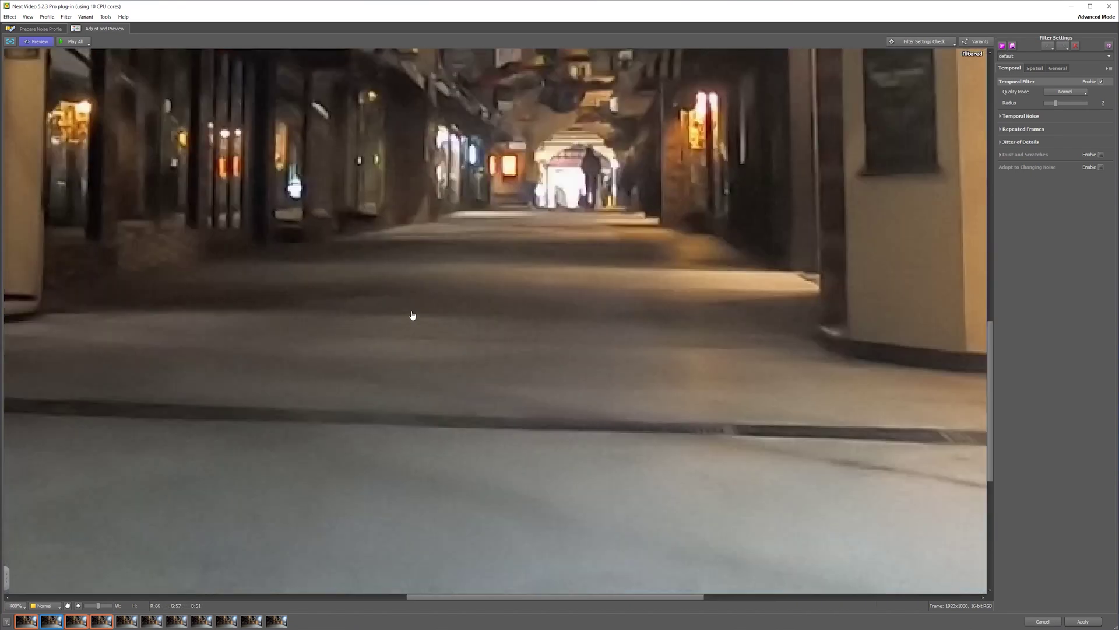
Play back the filtered frames and set the temporal filter radius to 5.
click(412, 320)
click(74, 41)
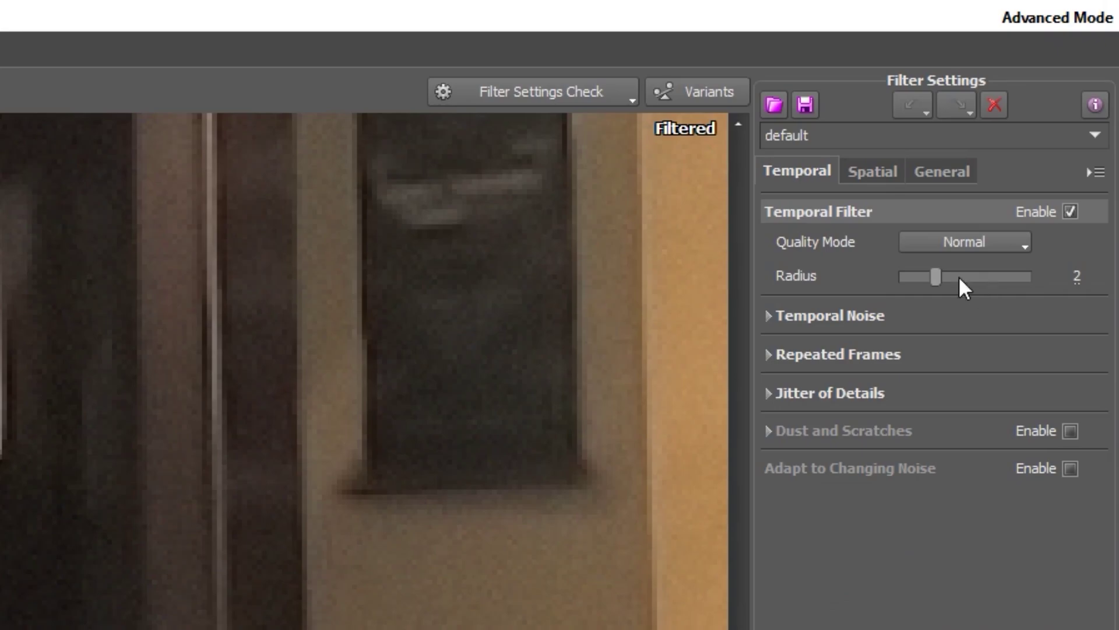
drag(959, 276, 1099, 281)
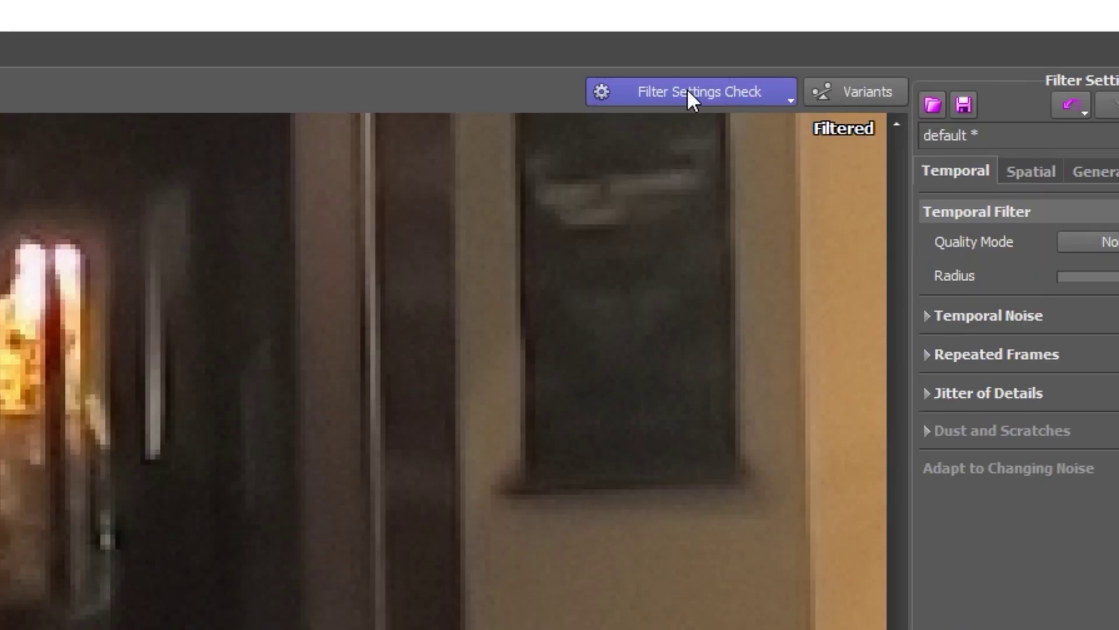
Run the Noise Level Check and play all frames with the whole assist image in view.
click(936, 42)
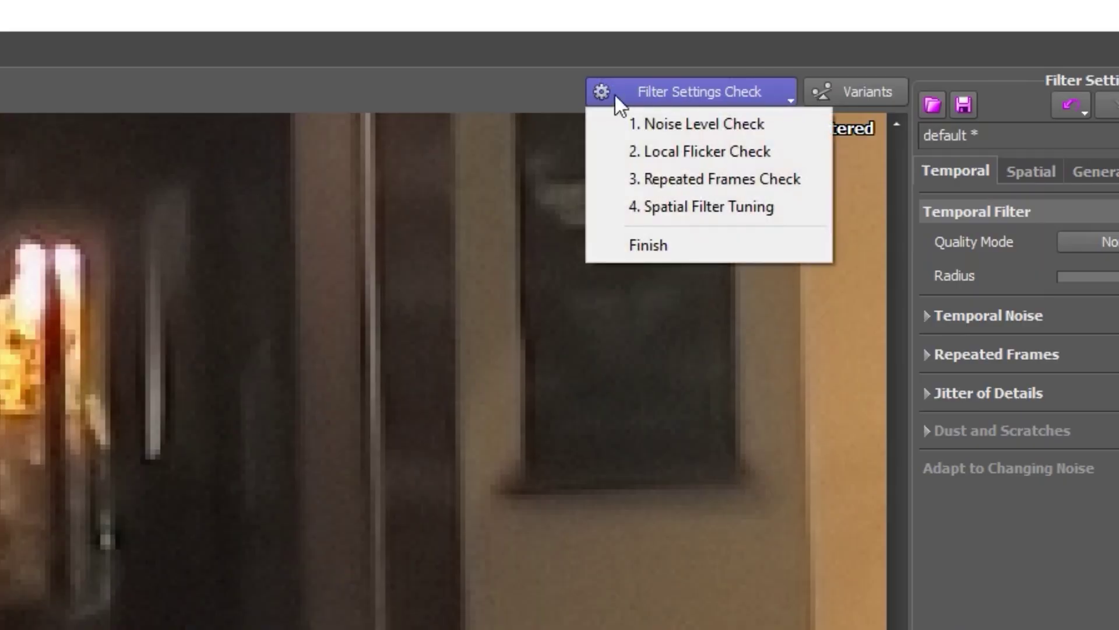
click(689, 129)
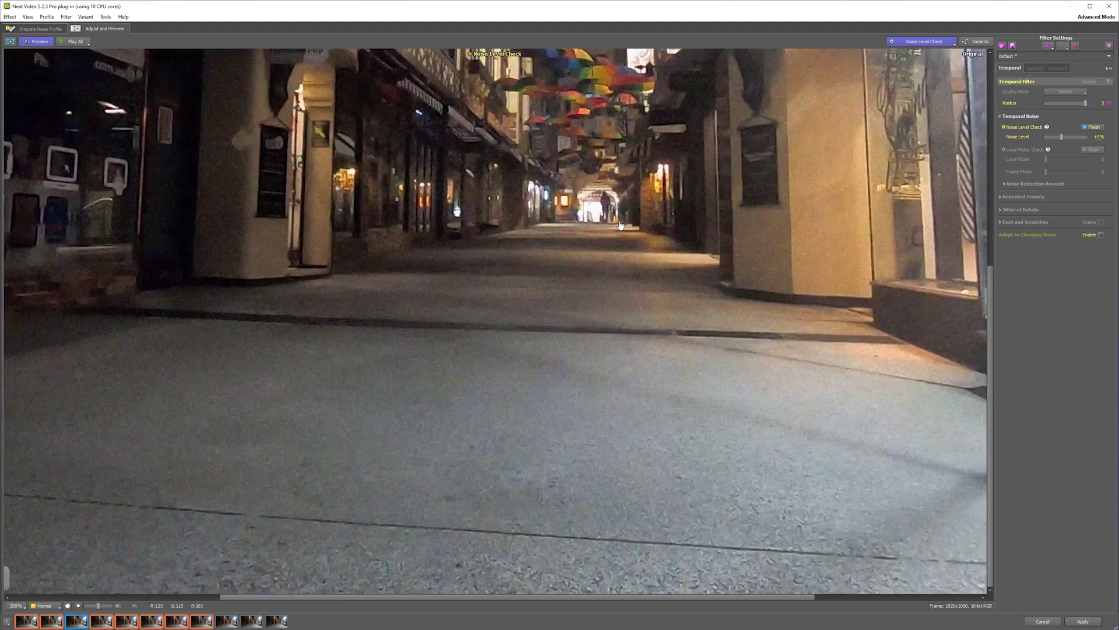
scroll(588, 224, down, 1)
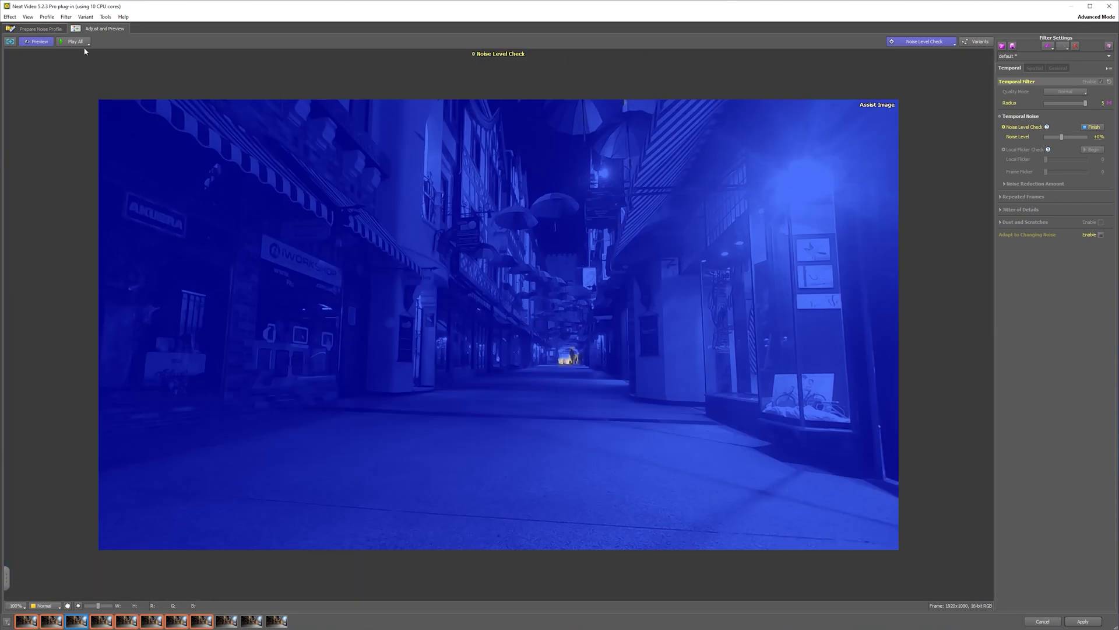
click(75, 43)
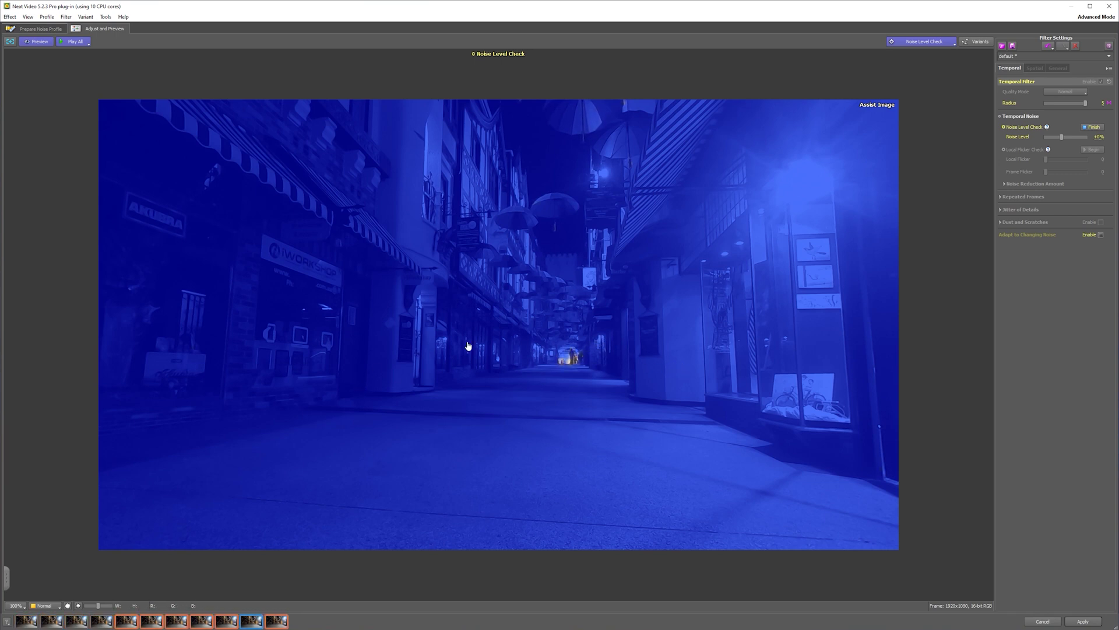
Run the Local Flicker Check with Local Flicker set to 17, and continue to the Repeated Frames Check.
click(923, 42)
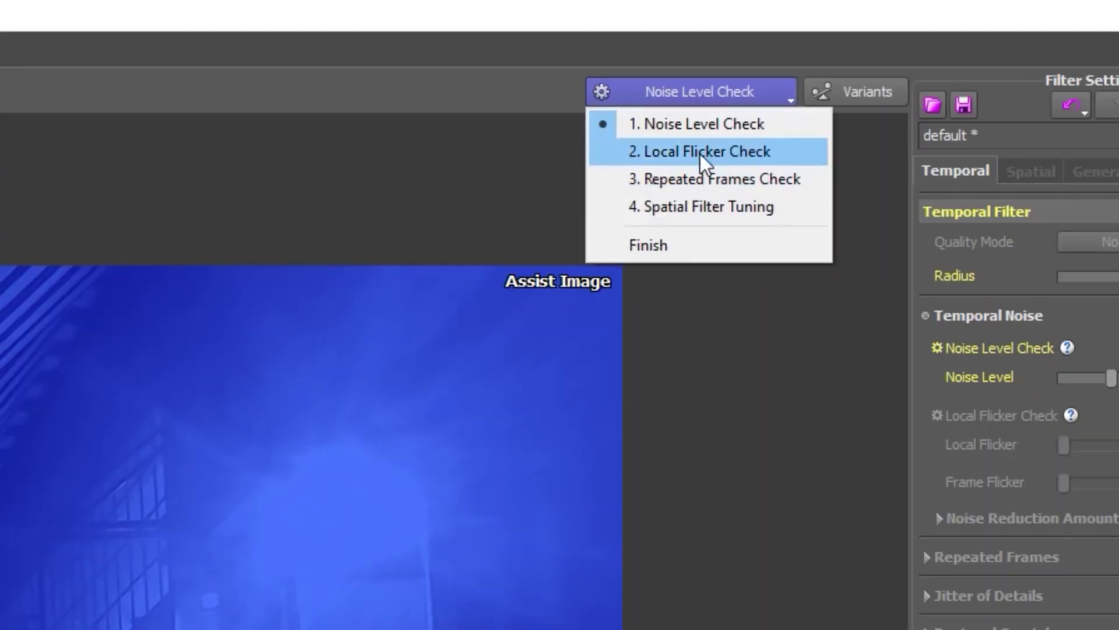
click(701, 154)
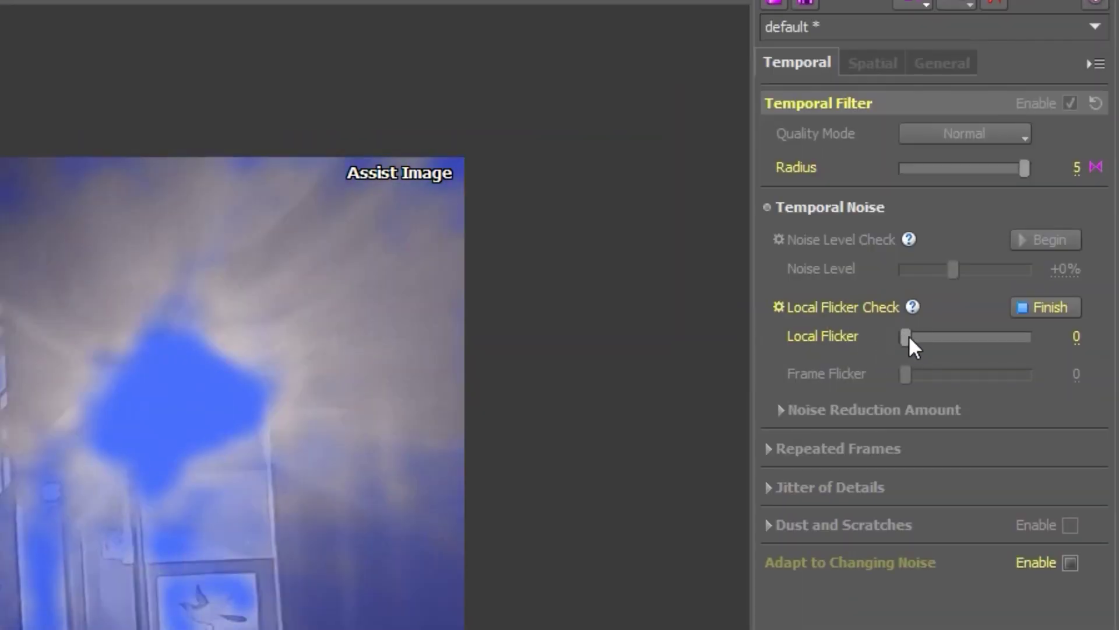
drag(914, 336, 944, 344)
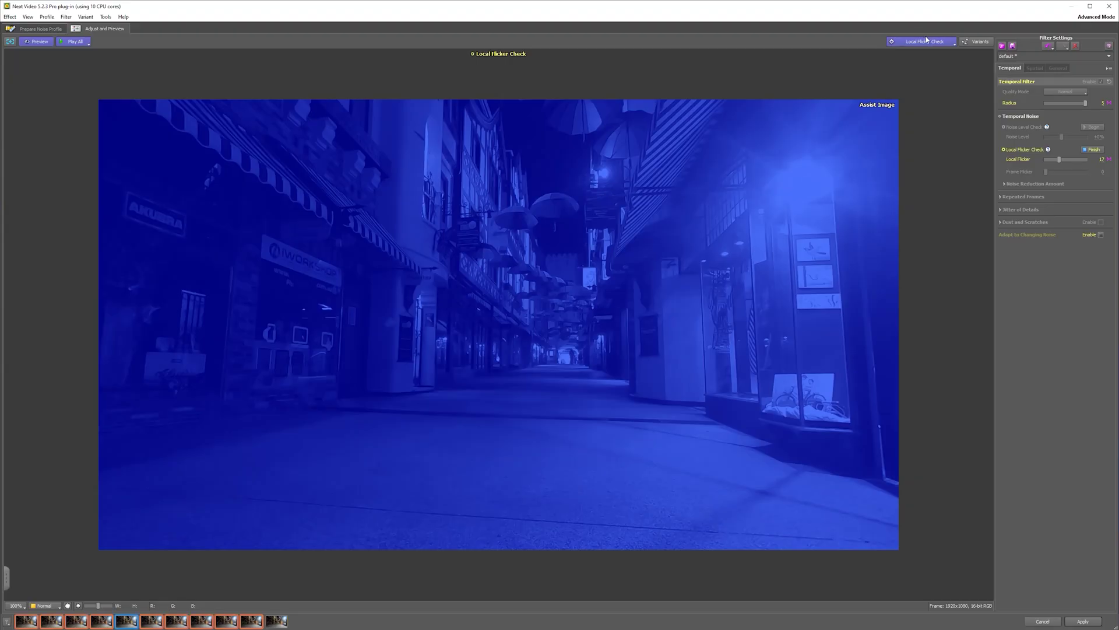
click(892, 42)
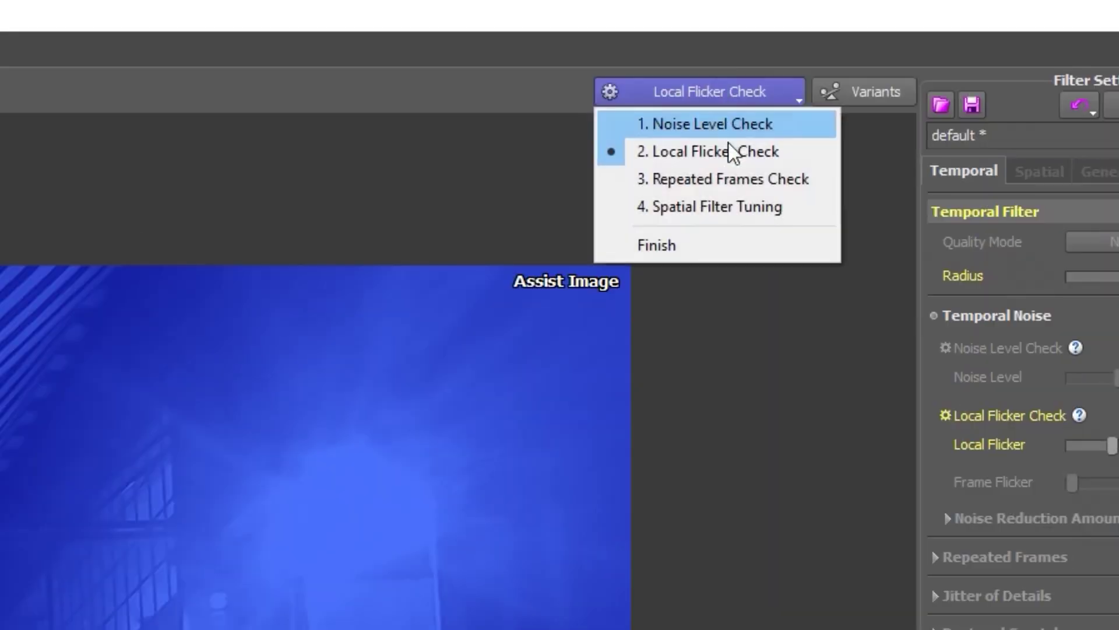
click(686, 187)
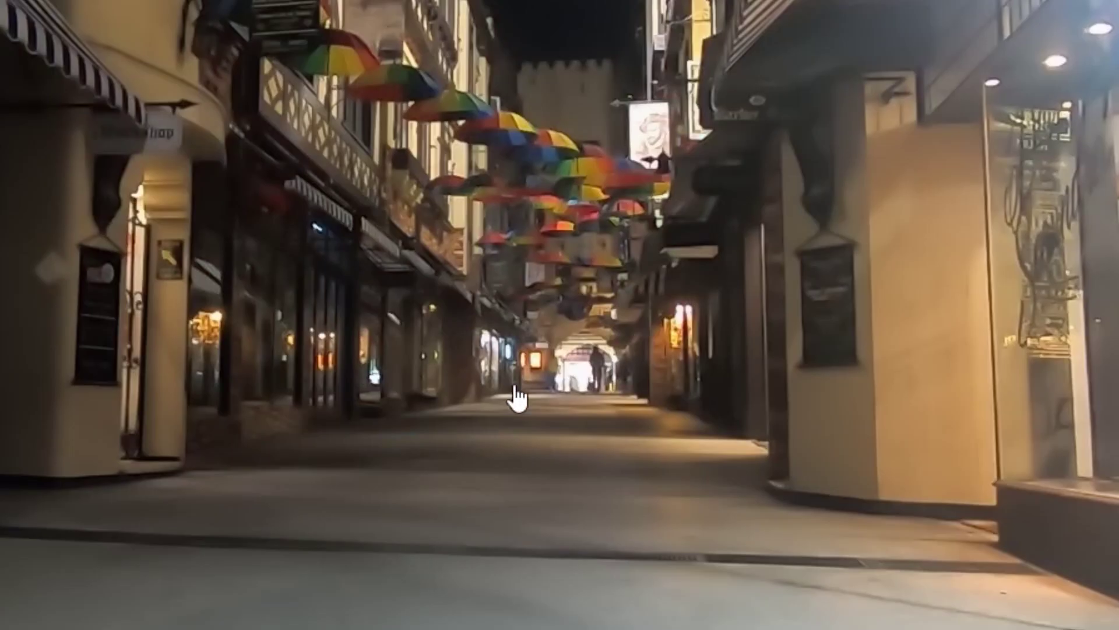
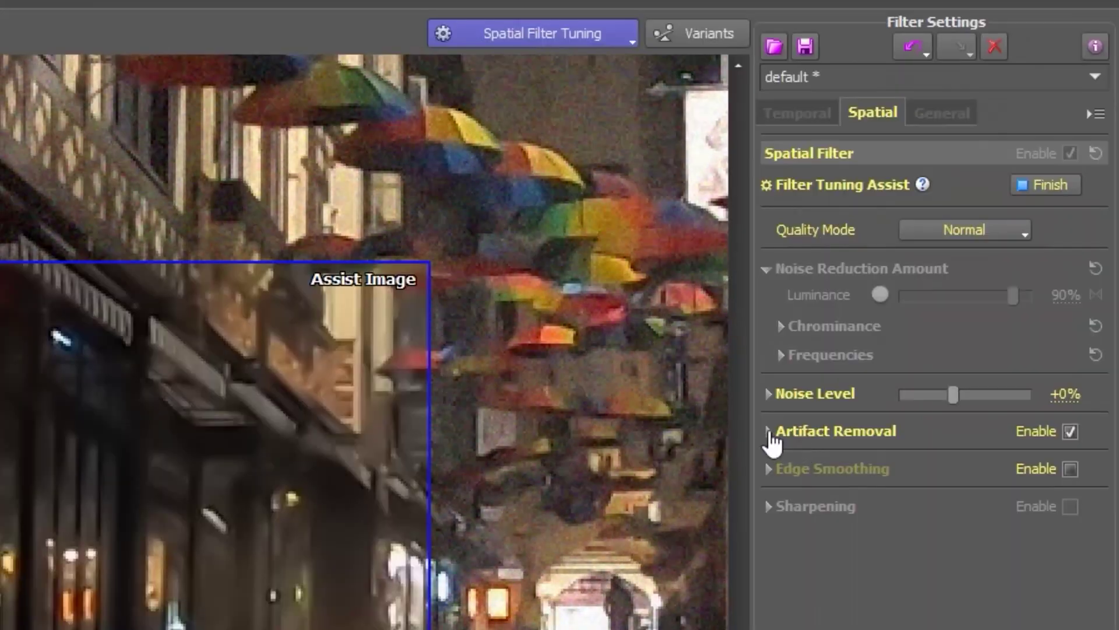
Inspect the Artifact Removal settings, including their frequencies, and compare the assist image with the option off and on.
click(1000, 173)
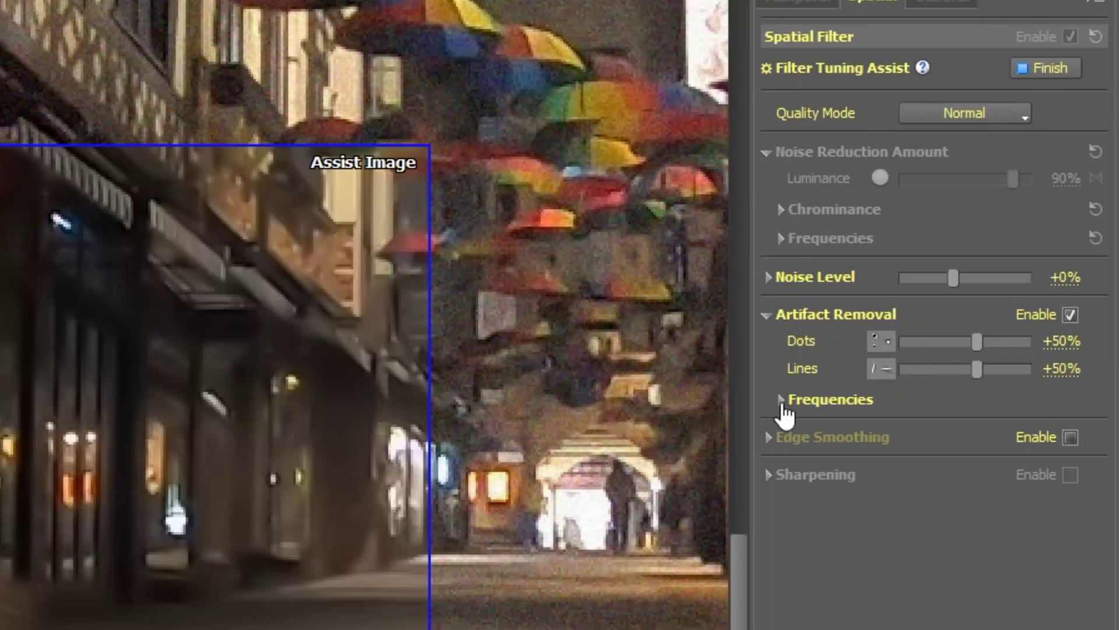
click(781, 400)
click(767, 315)
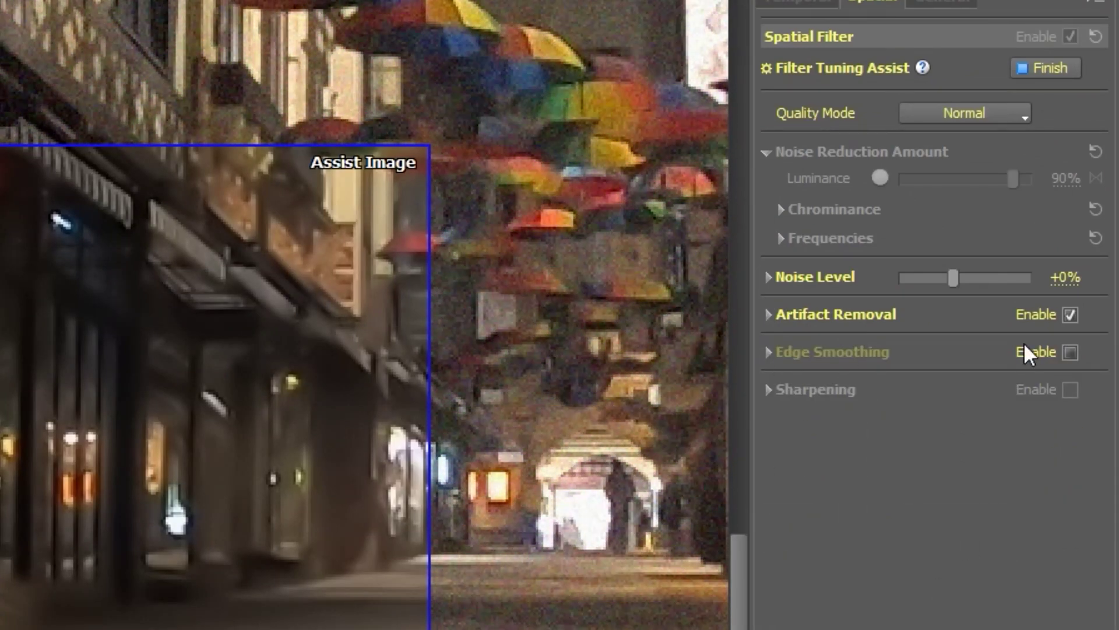
click(1070, 314)
click(1070, 315)
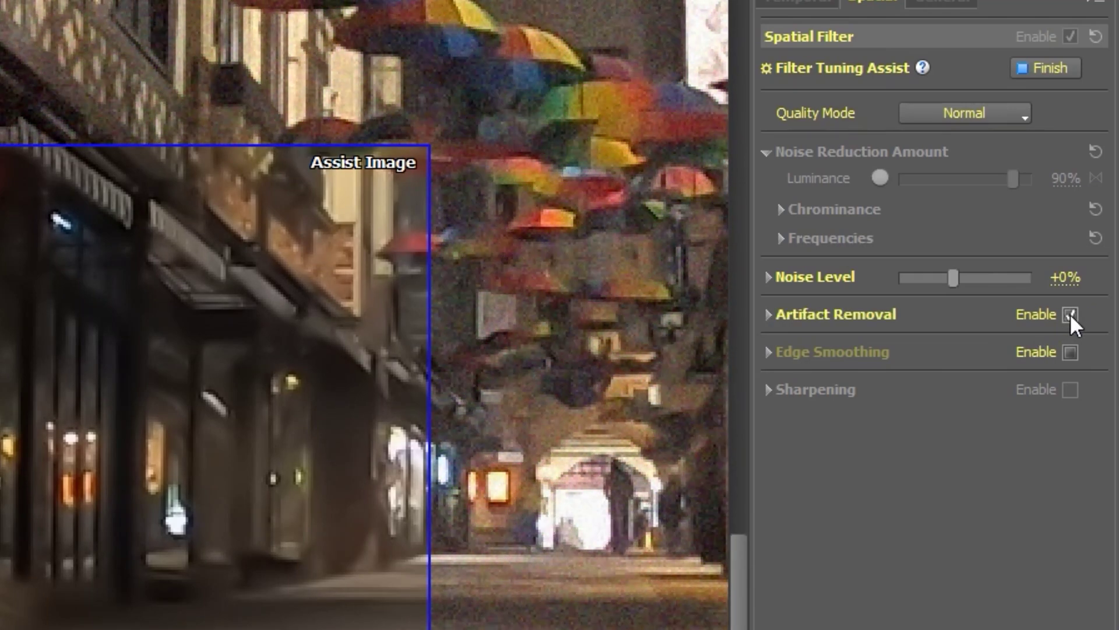
Enable Edge Smoothing in the spatial filter and set High to 5%, Mid to 10% and Low to 5%.
click(1070, 353)
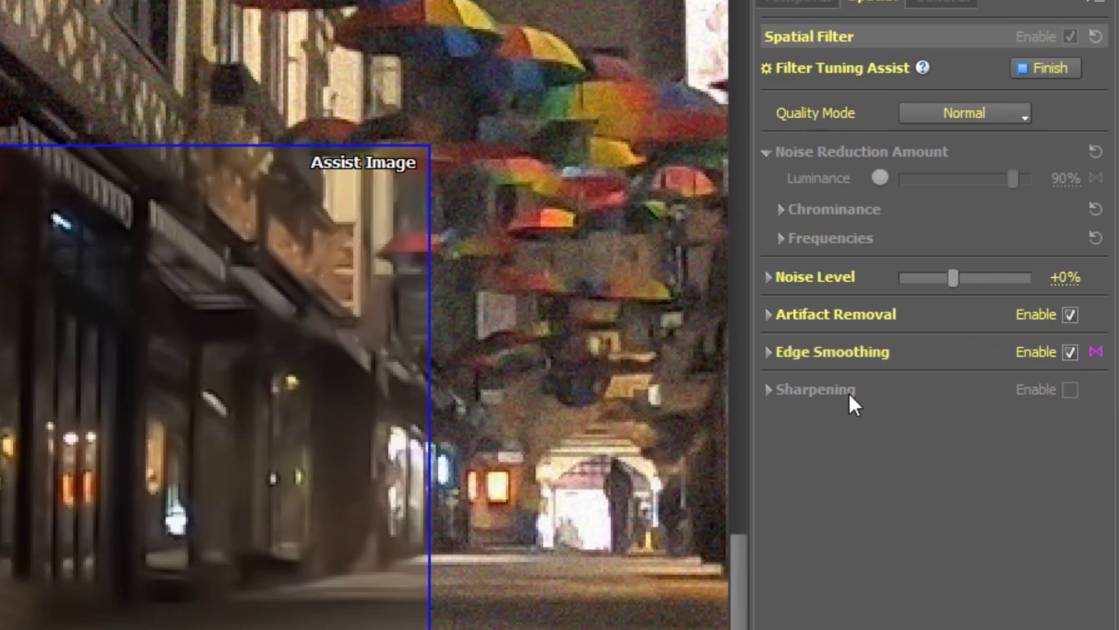
click(768, 352)
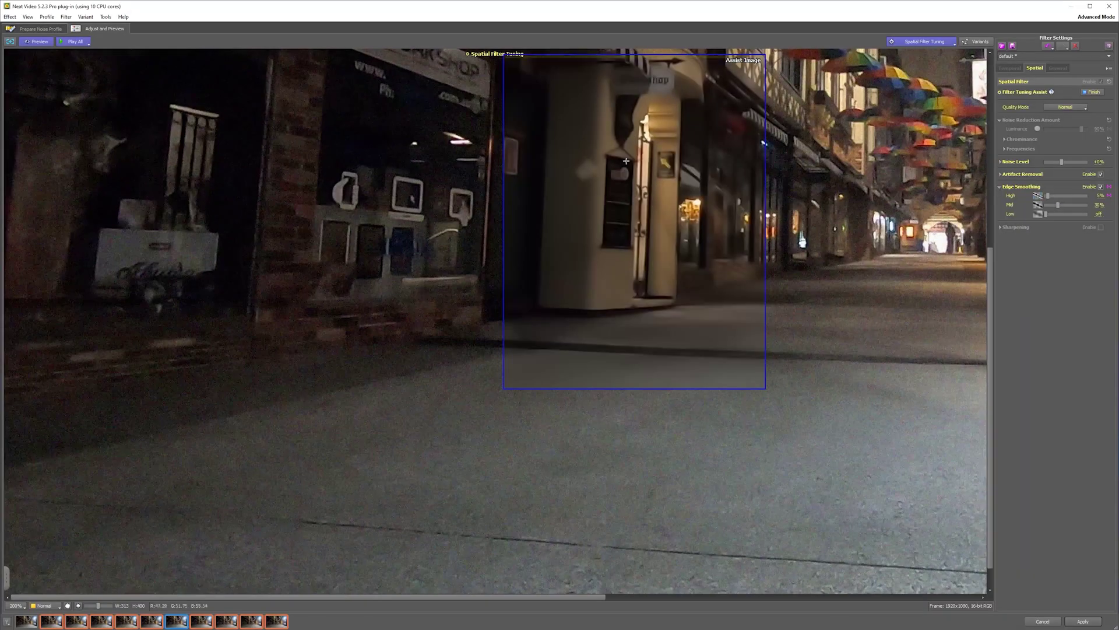
scroll(626, 163, up, 4)
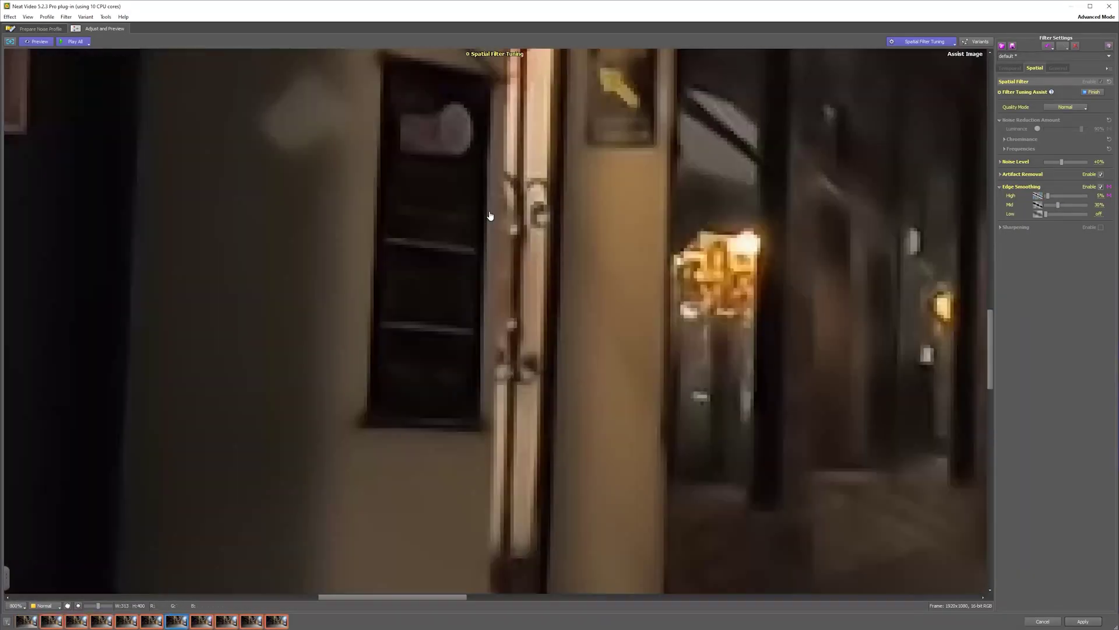
scroll(503, 207, down, 2)
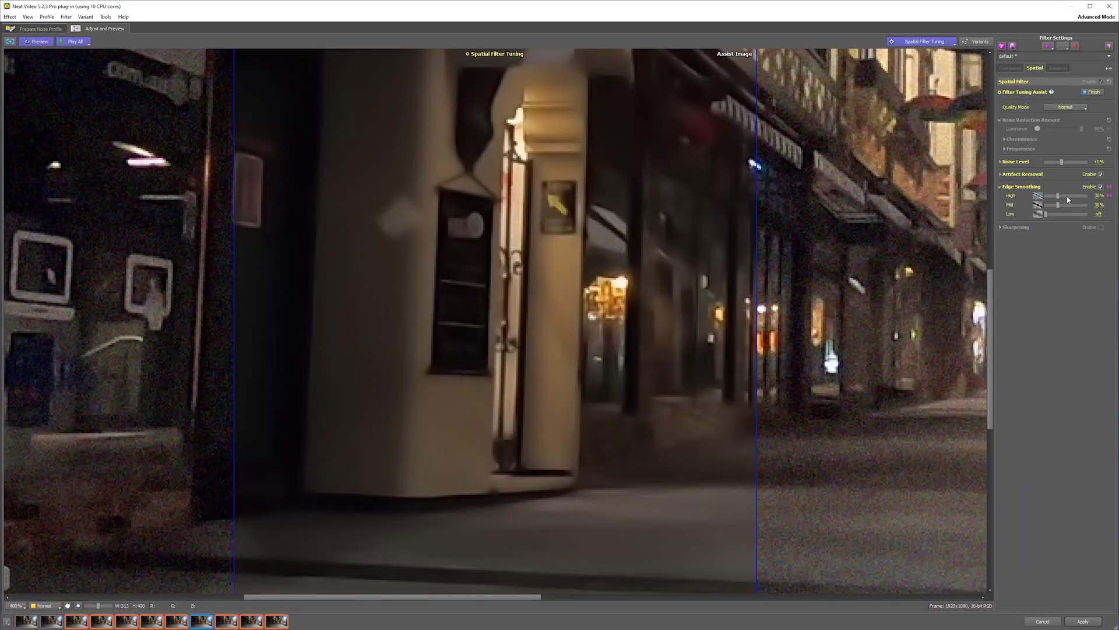
drag(1085, 196, 1048, 207)
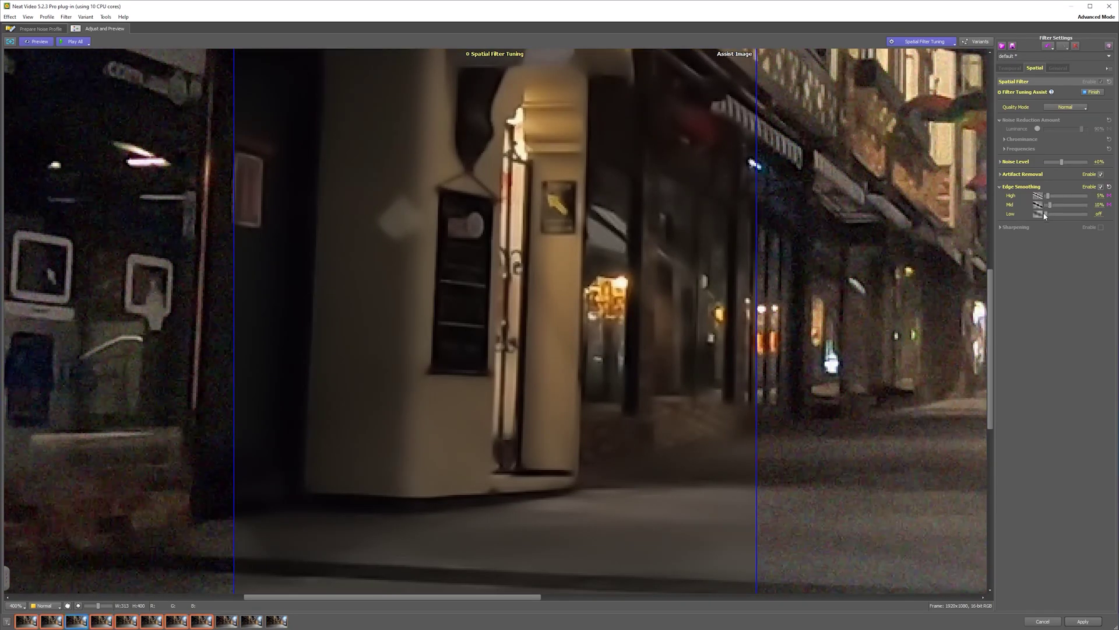
drag(1092, 217, 1049, 223)
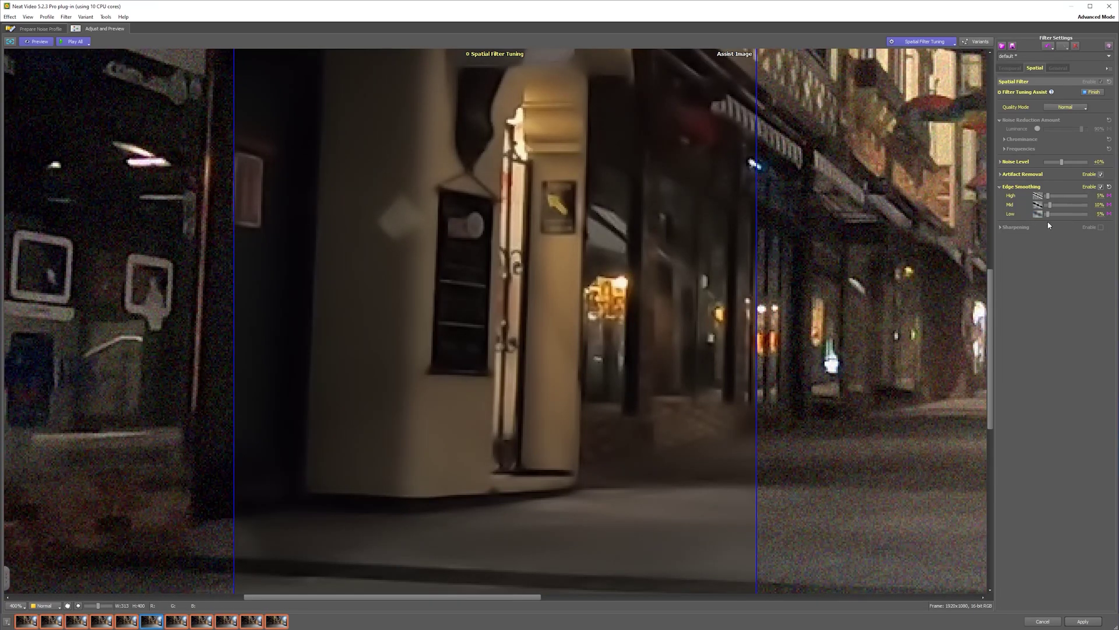
scroll(719, 329, down, 1)
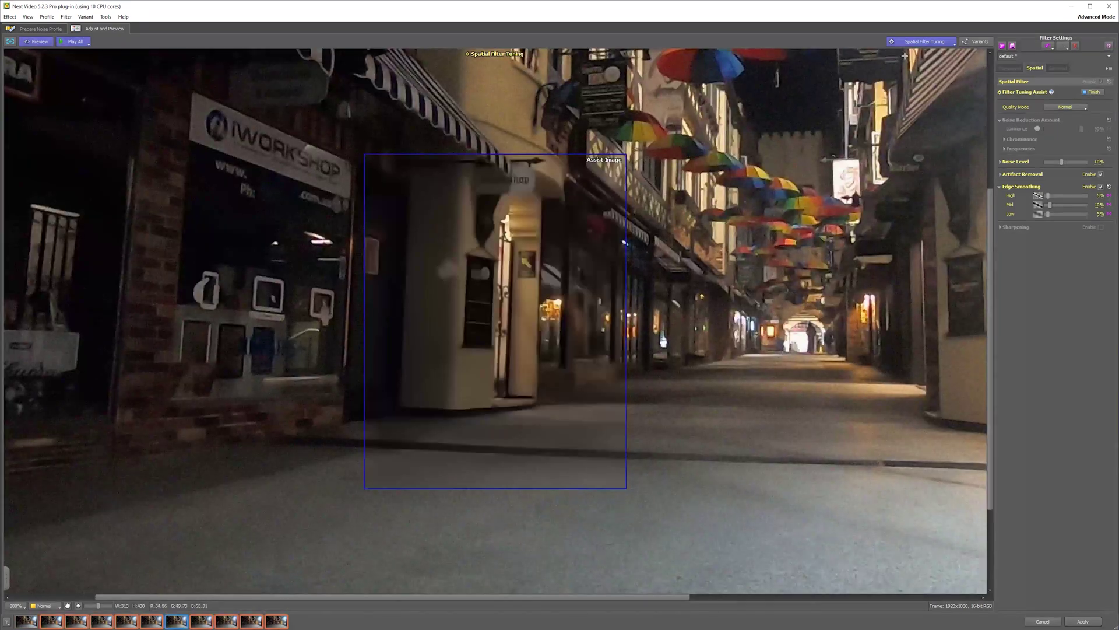
Finish the Spatial Filter Tuning and examine the filtered street footage both up close and as a whole frame.
click(926, 41)
click(922, 94)
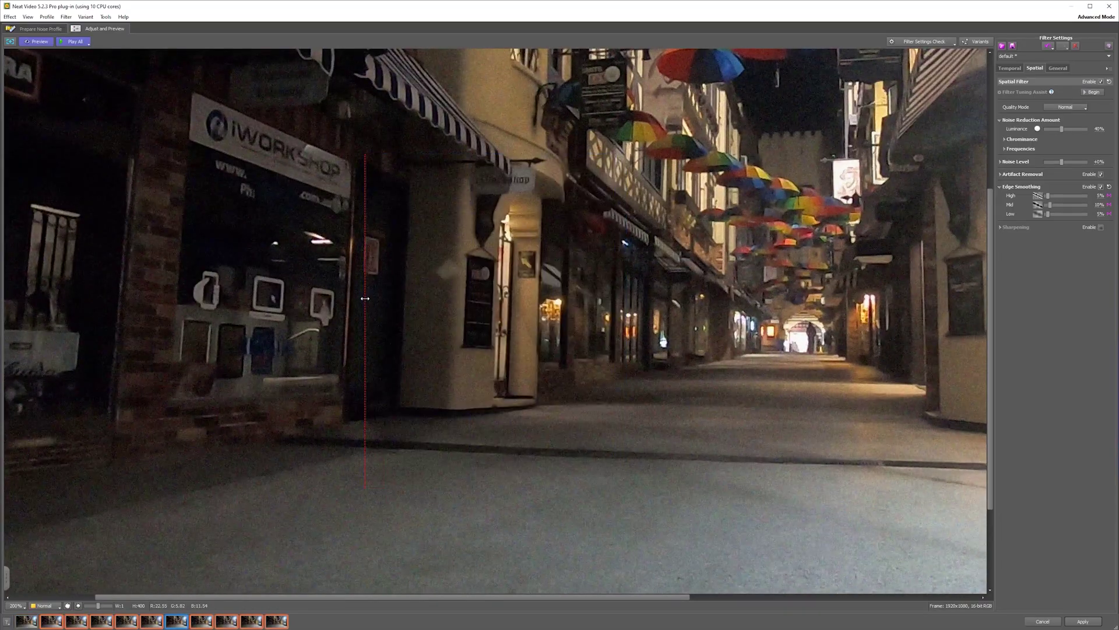
scroll(364, 302, down, 1)
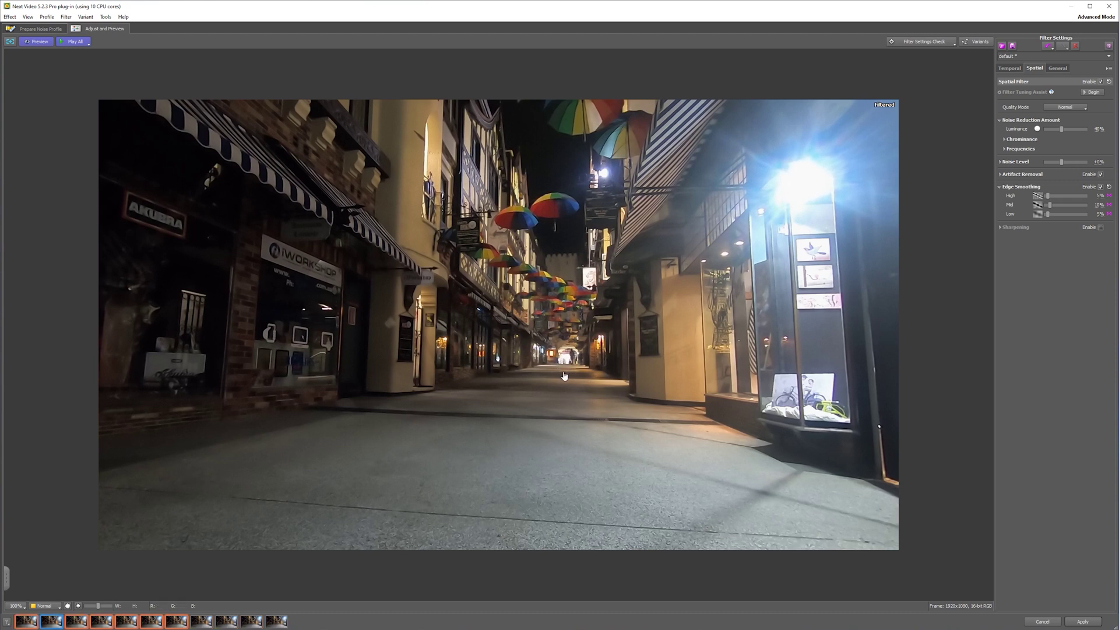
scroll(514, 496, down, 1)
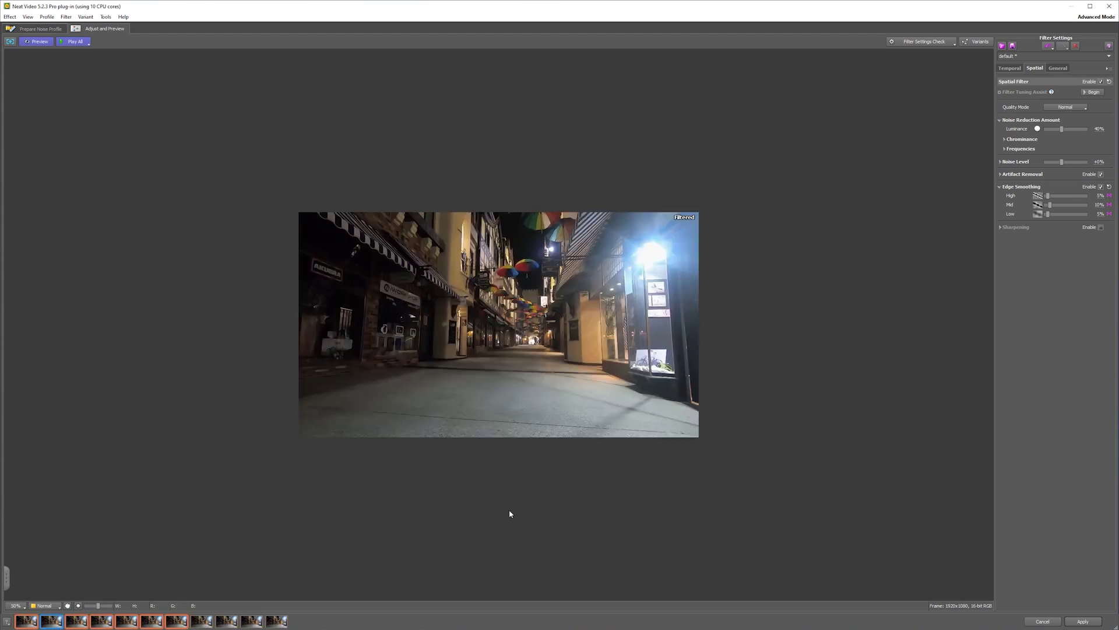
scroll(510, 513, up, 2)
scroll(503, 517, up, 1)
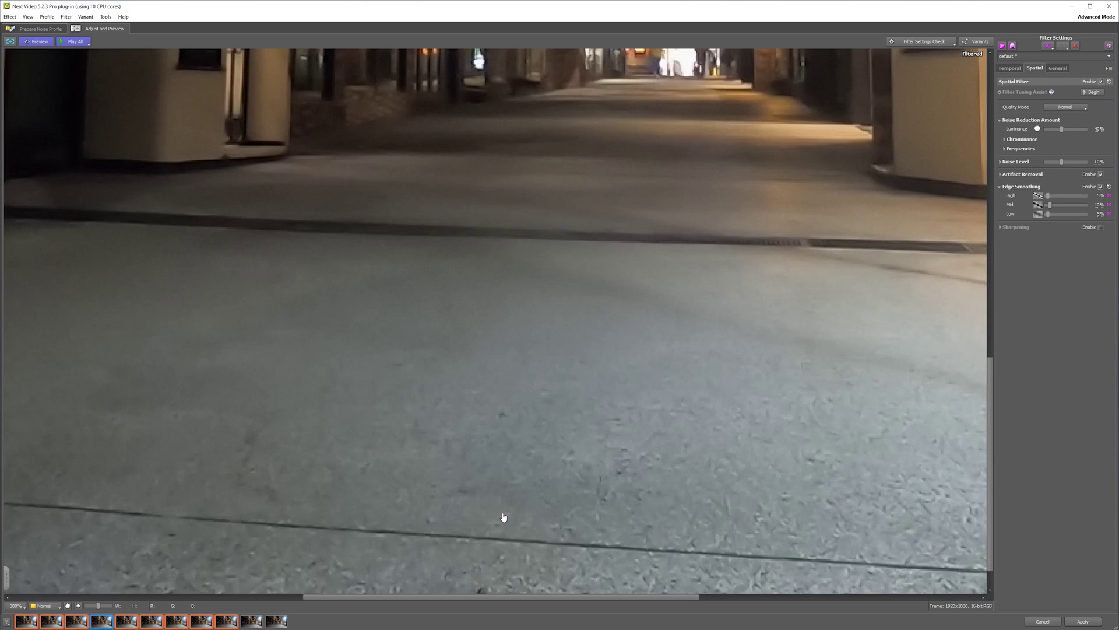
scroll(503, 517, down, 1)
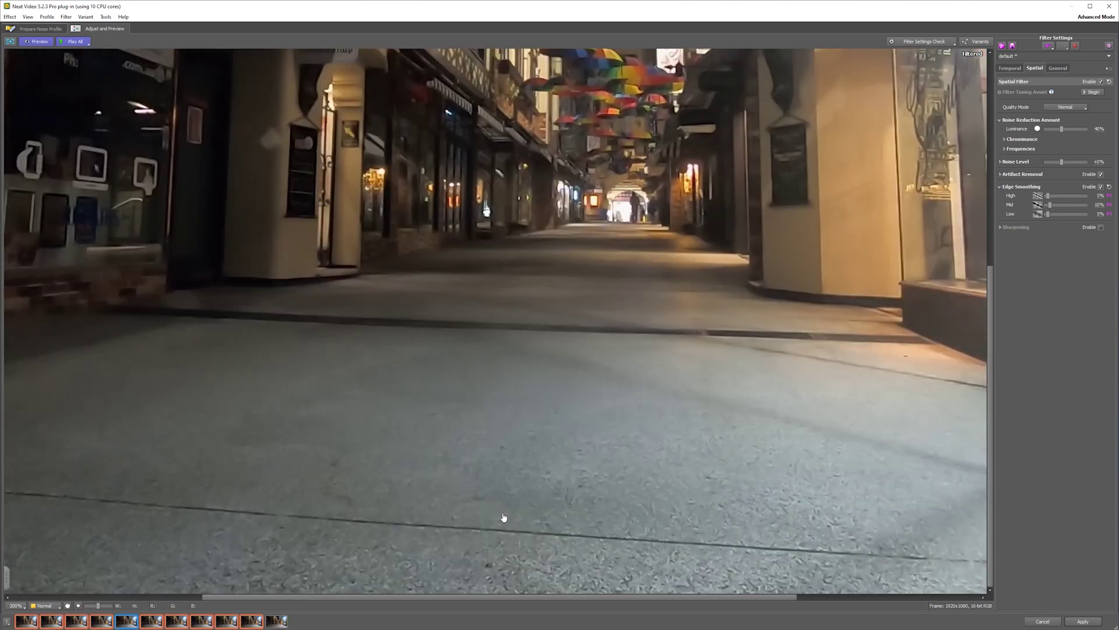
scroll(503, 517, down, 1)
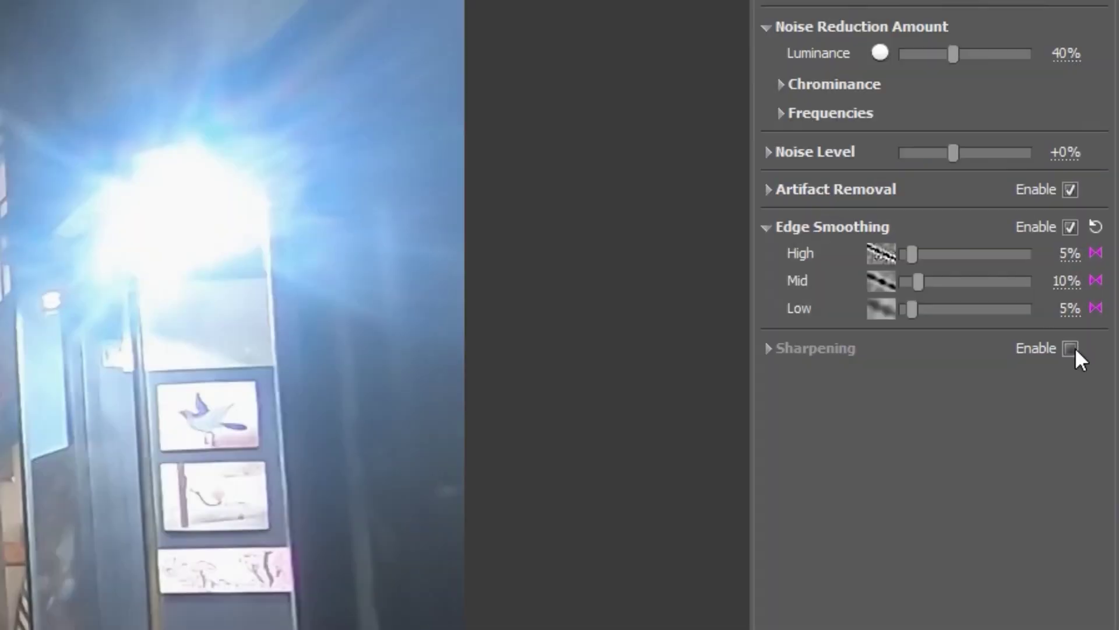
Enable Sharpening in the spatial filter and set High to 70%, Mid to 40% and Low to 10%.
click(1101, 228)
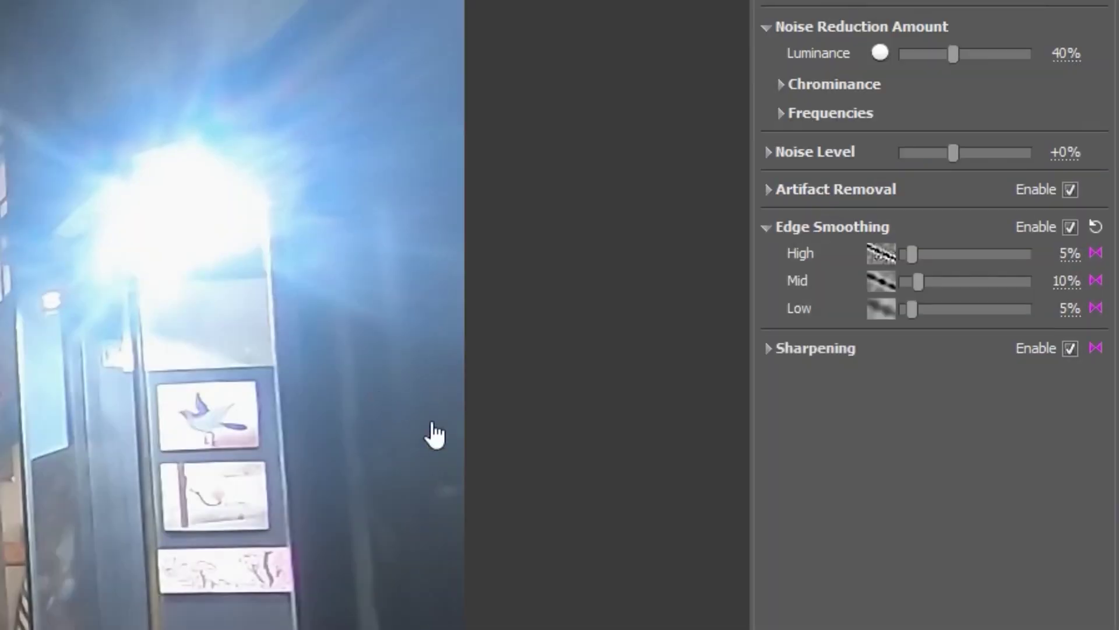
click(1000, 228)
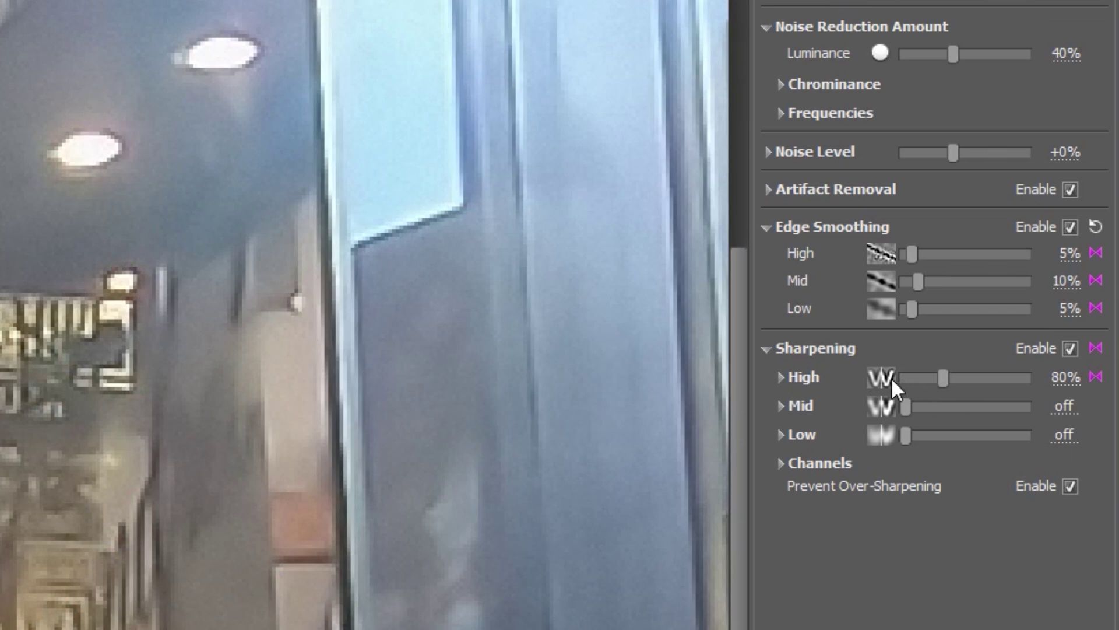
drag(904, 376, 1029, 395)
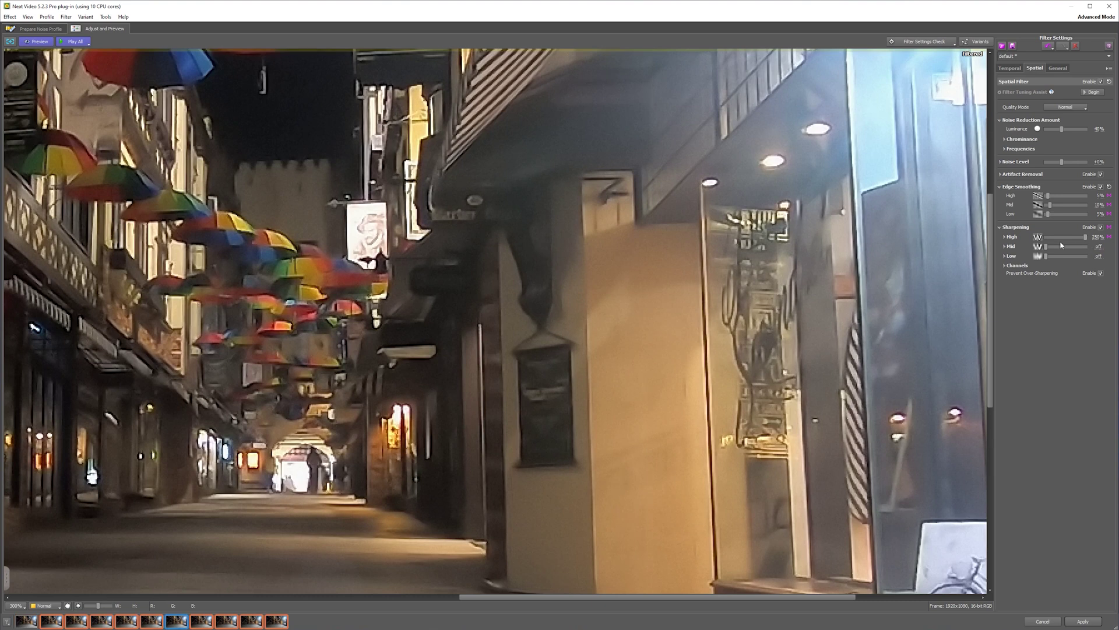
drag(1061, 246, 1051, 246)
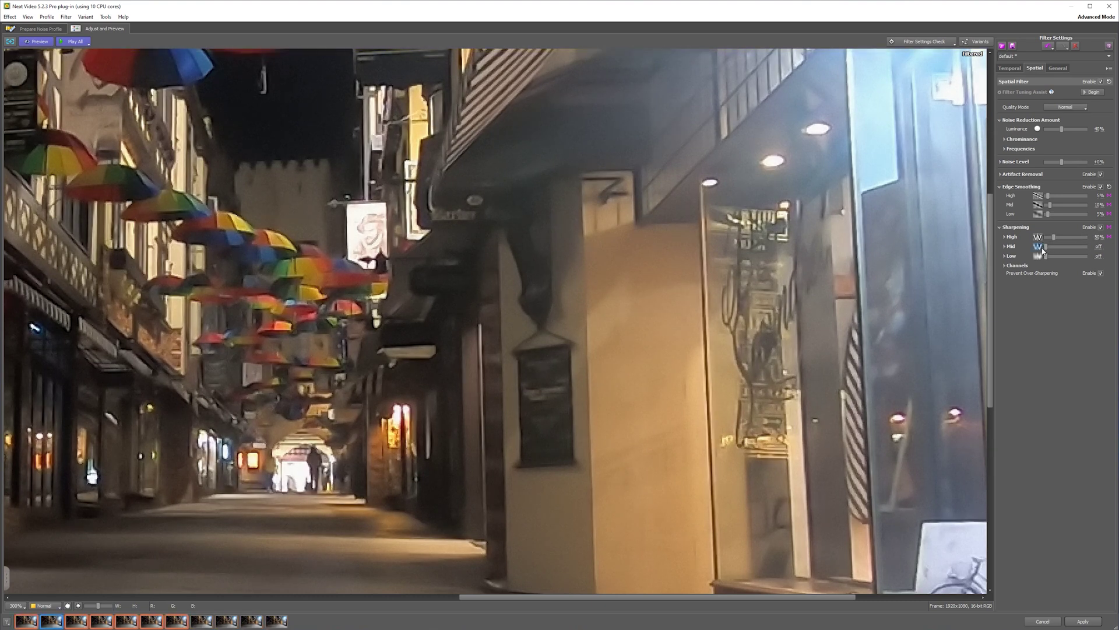
drag(1099, 250, 1053, 246)
click(1048, 256)
scroll(719, 425, down, 1)
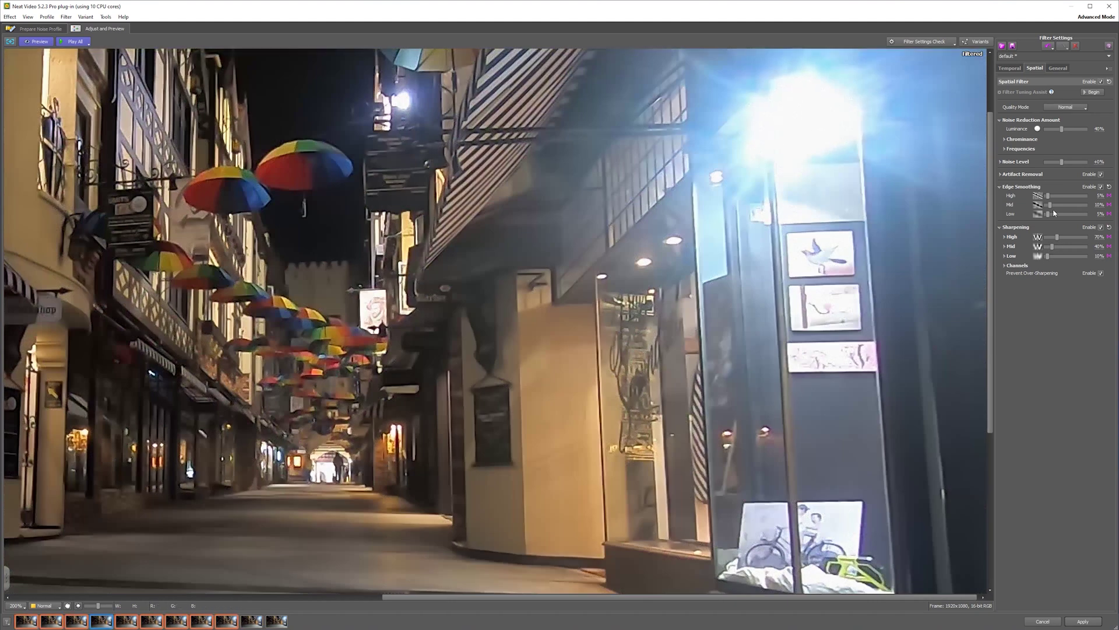
Compare the footage with Sharpening off and on, leave it enabled and apply the filter settings to the clip.
click(1100, 227)
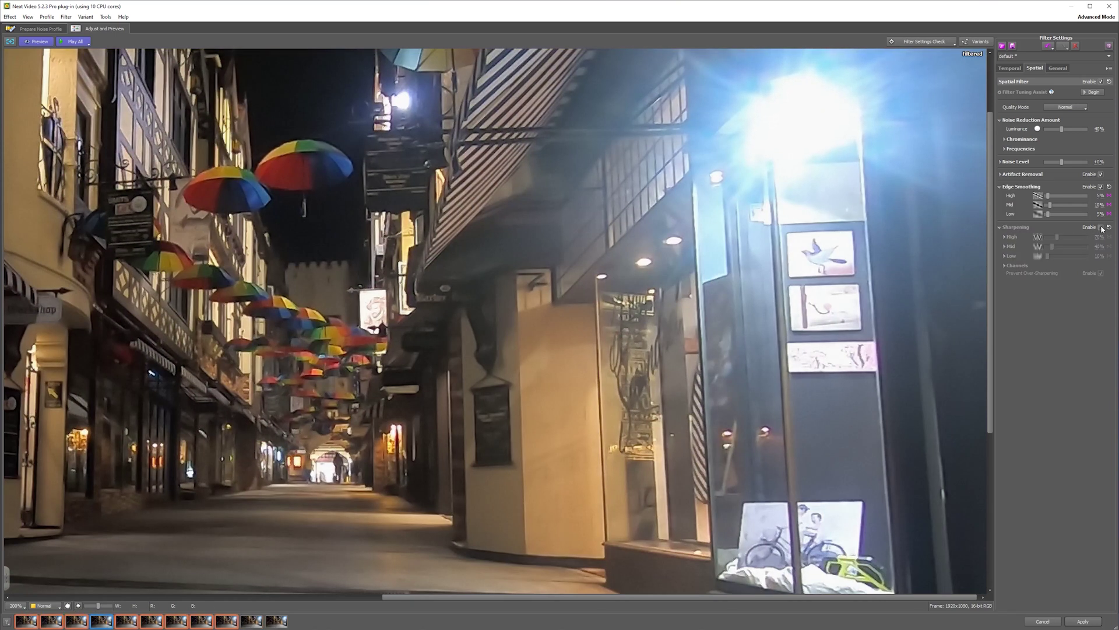
click(1101, 227)
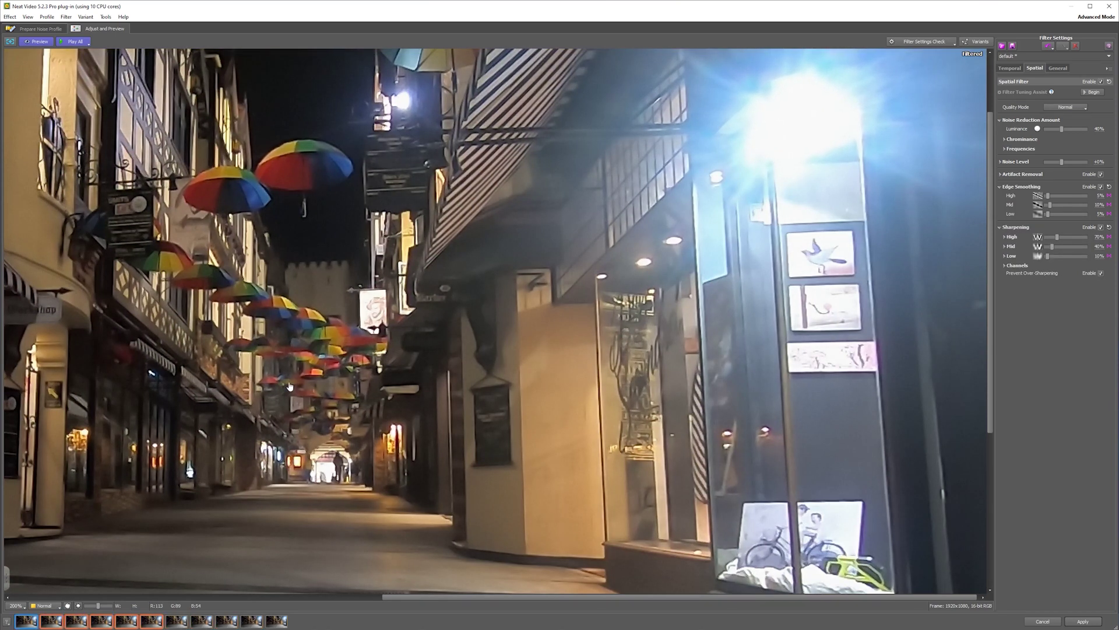
scroll(290, 386, down, 1)
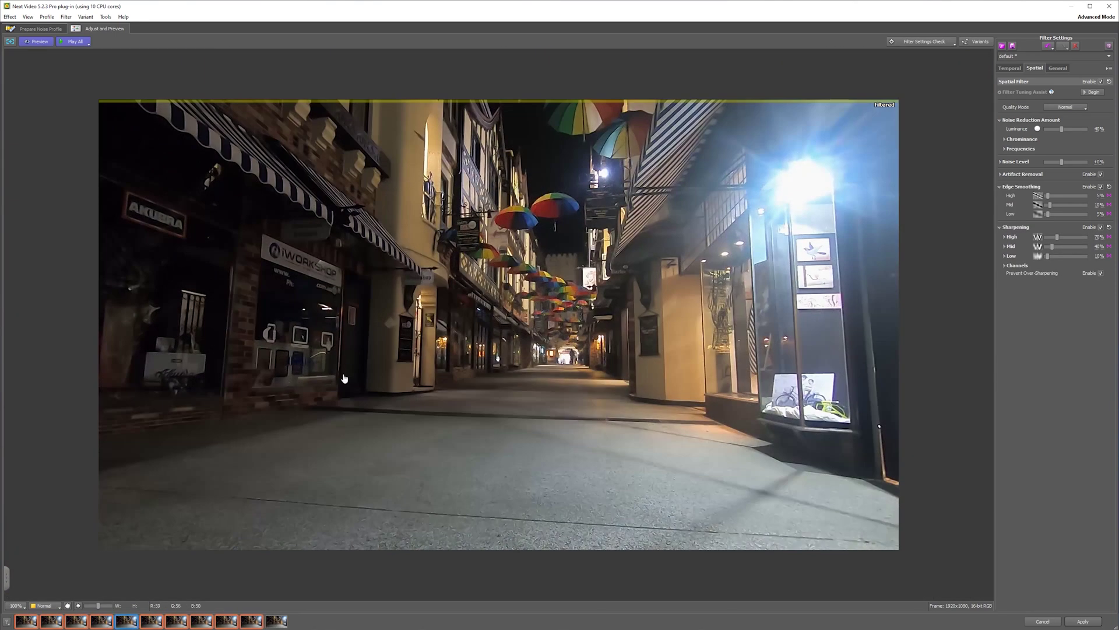
click(1101, 227)
click(1099, 229)
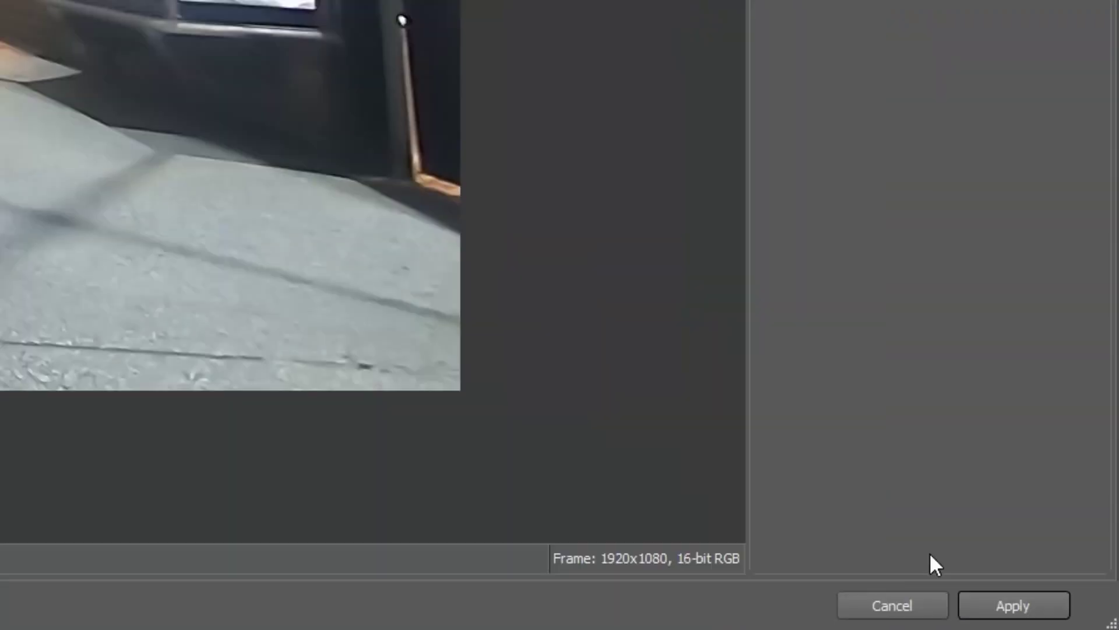
click(1001, 616)
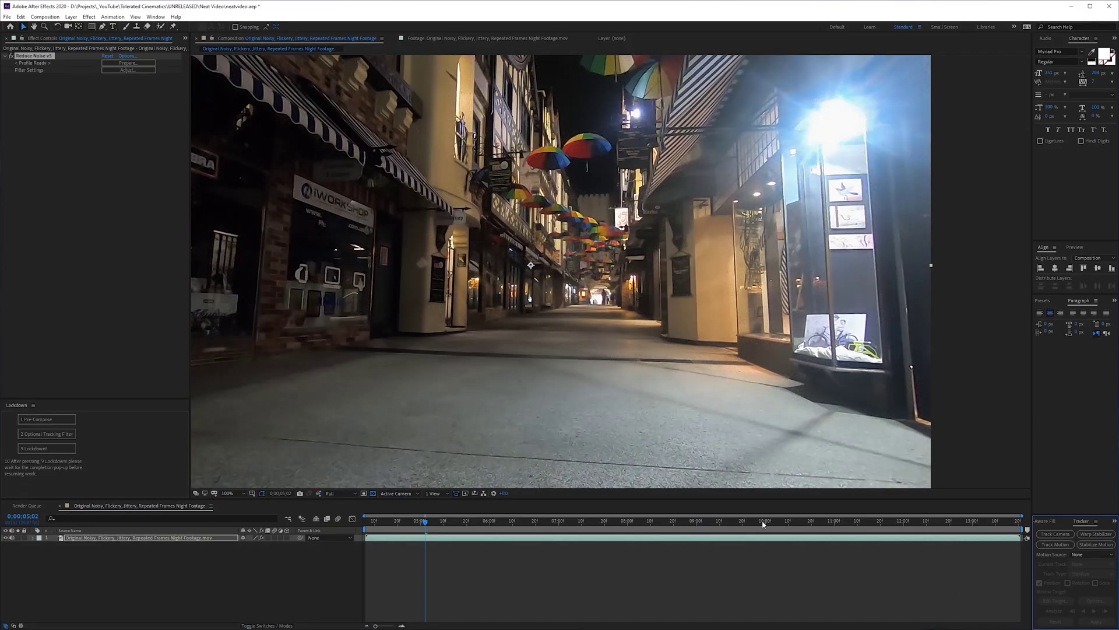